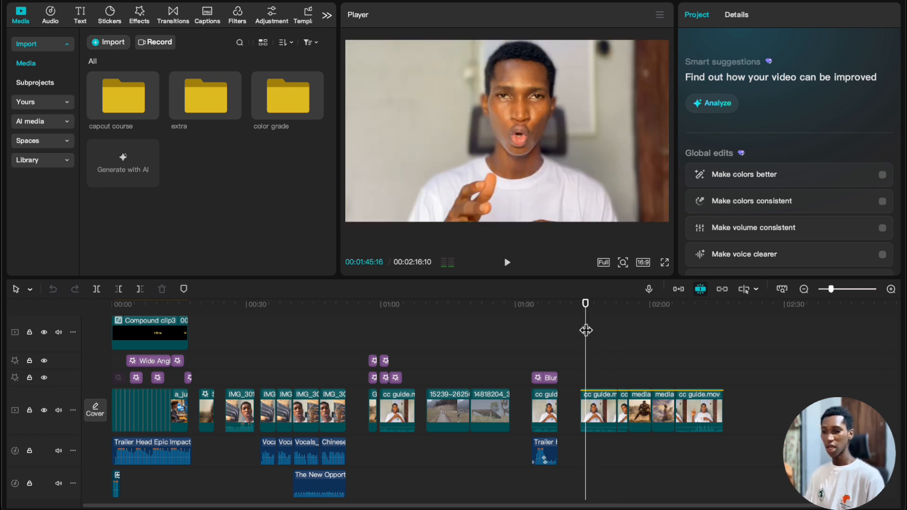
click(609, 325)
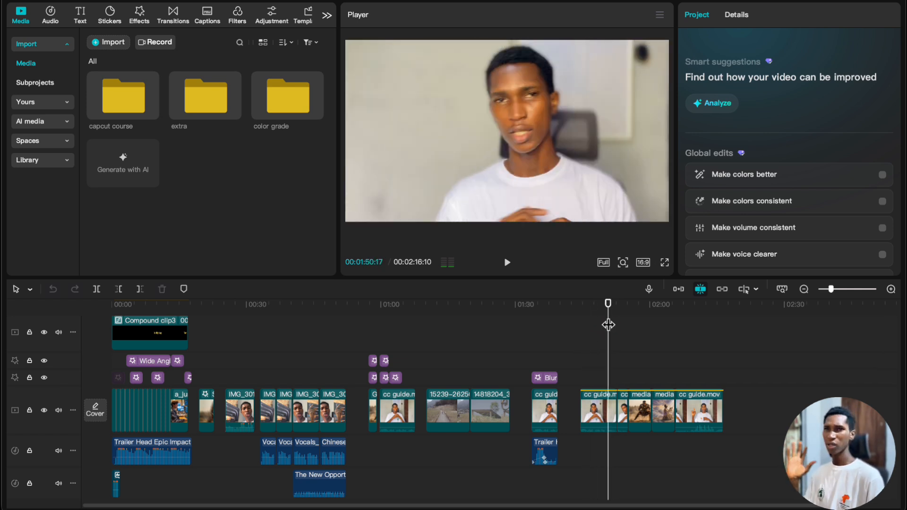
drag(619, 324, 595, 330)
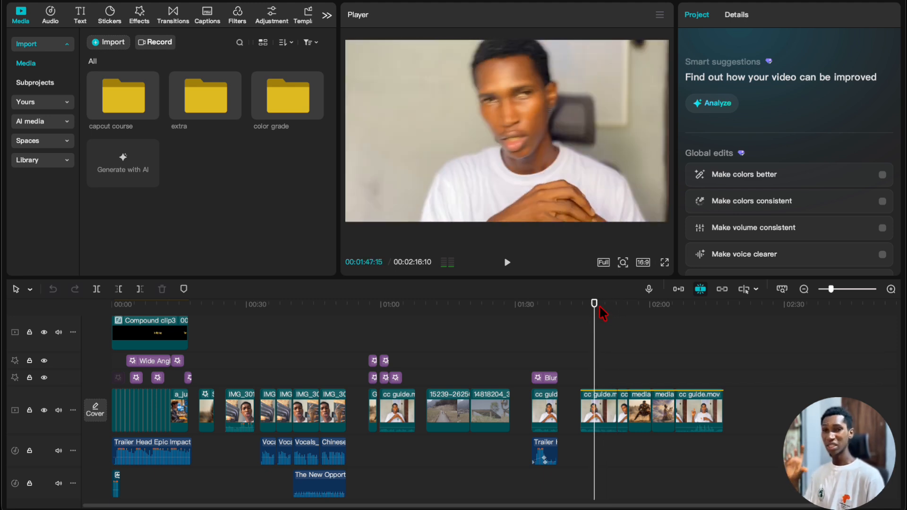
click(699, 319)
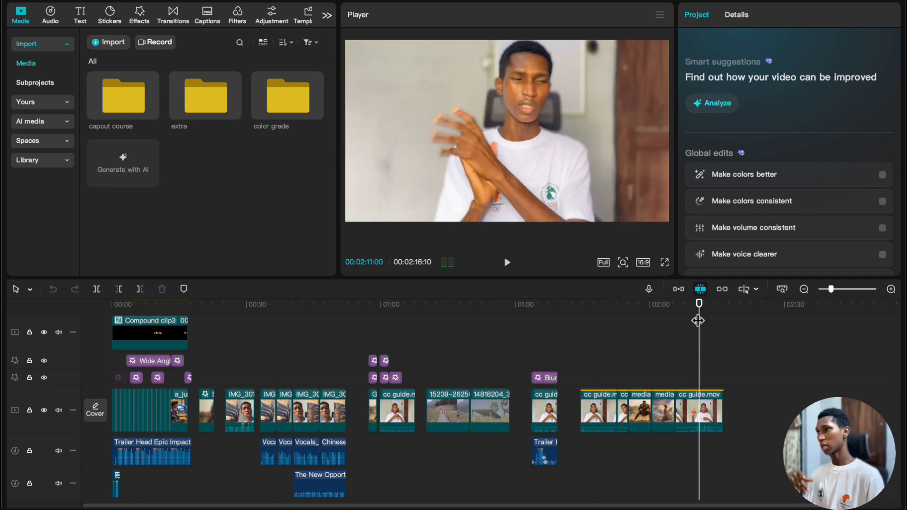
Step: Add the 3015482 desert clip from the color grade folder after the last main-track clip and shift it later, leaving a gap
click(724, 318)
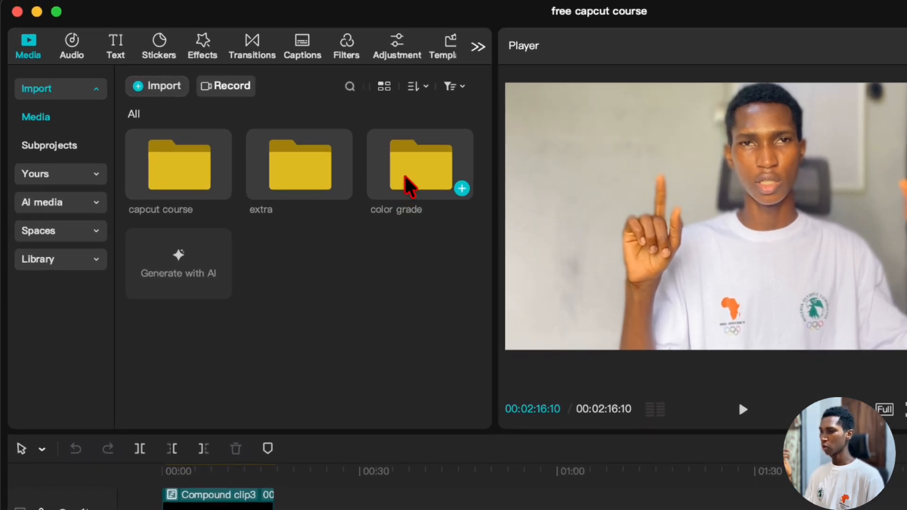
double_click(284, 106)
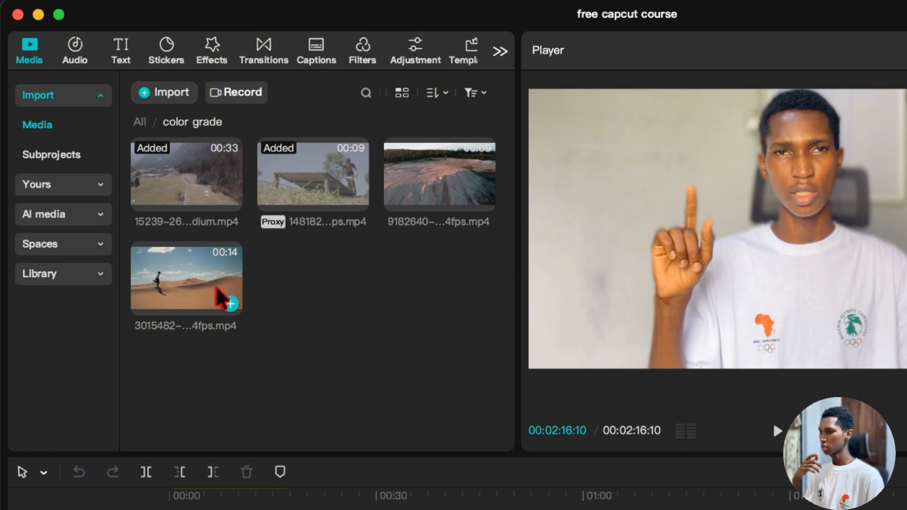
click(231, 303)
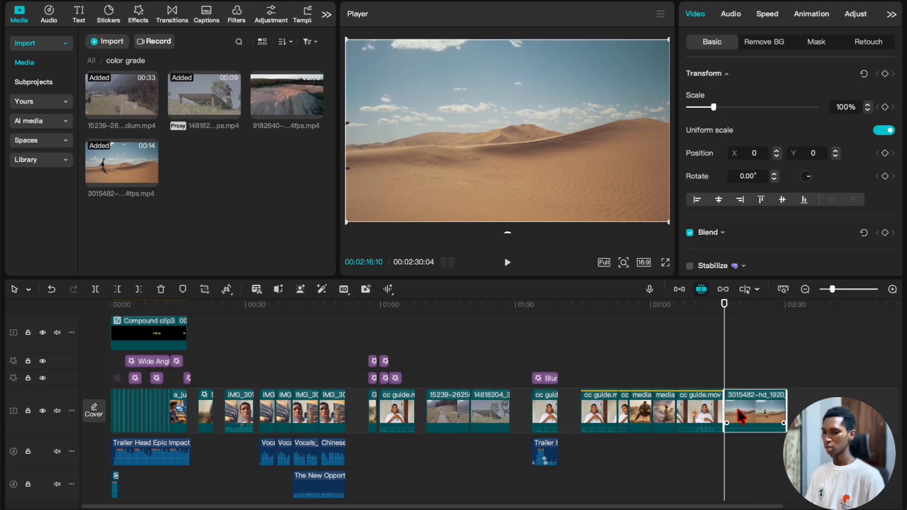
drag(745, 412, 783, 414)
scroll(725, 411, right, 3)
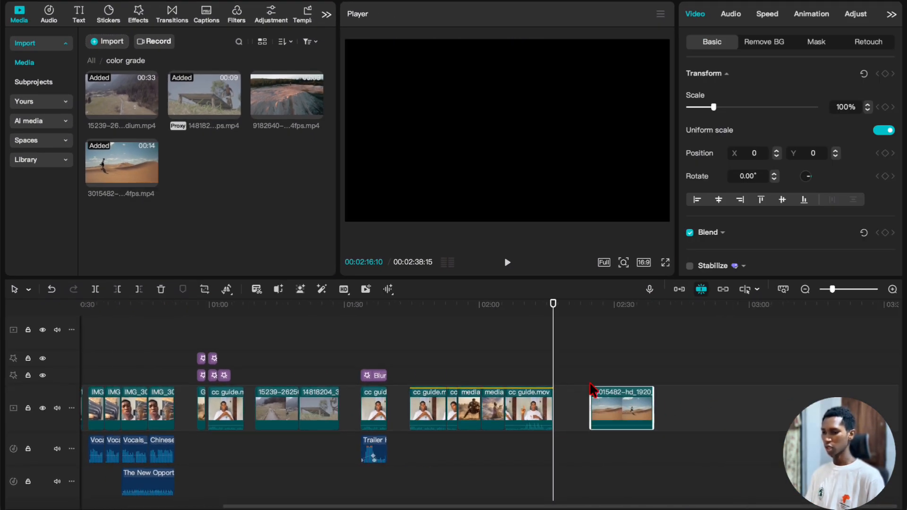
Step: Trim the desert clip's beginning to 00:02:26:04, where the runner is in the frame
click(569, 334)
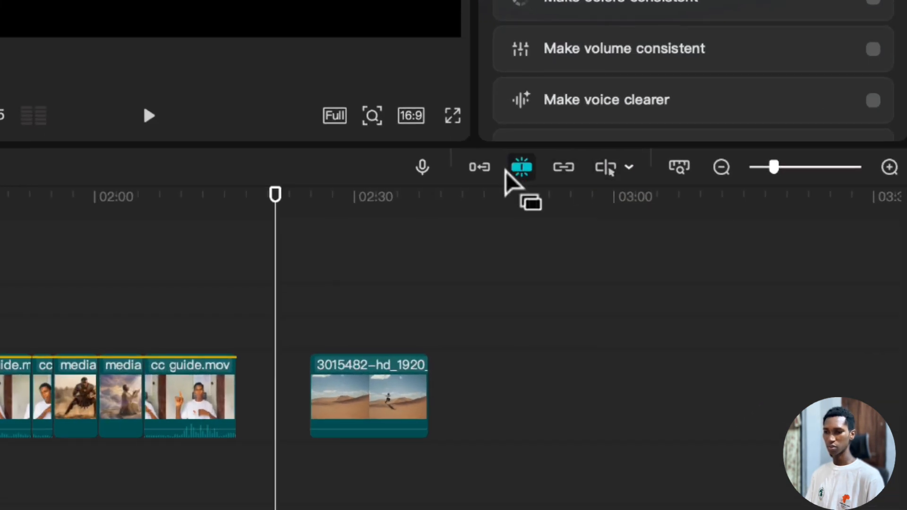
click(322, 227)
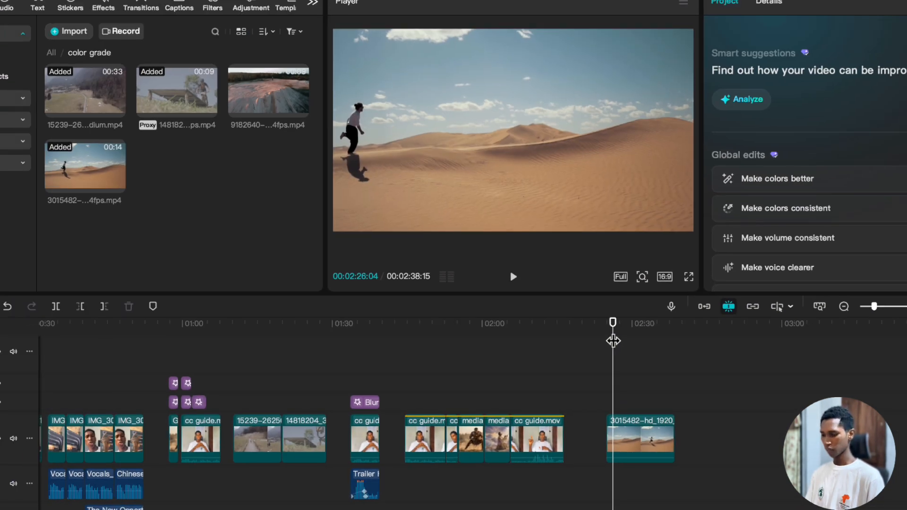
scroll(322, 227, down, 2)
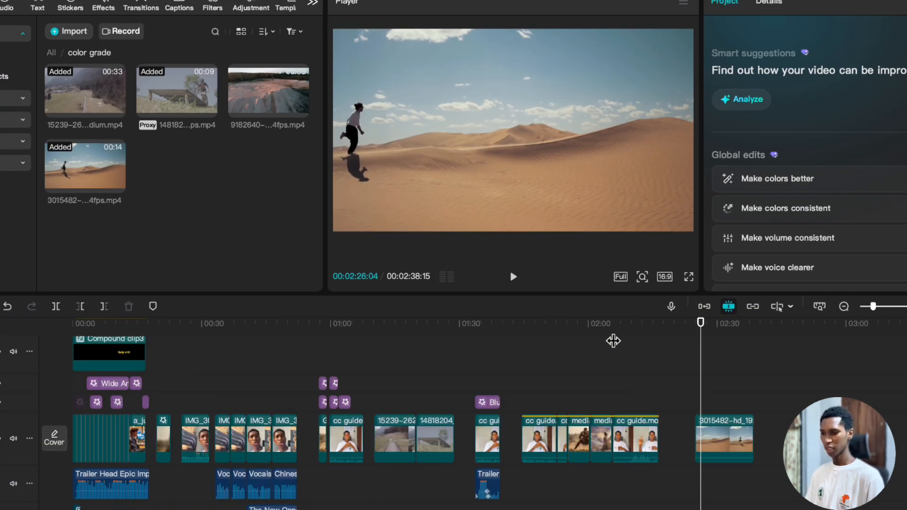
scroll(626, 354, right, 3)
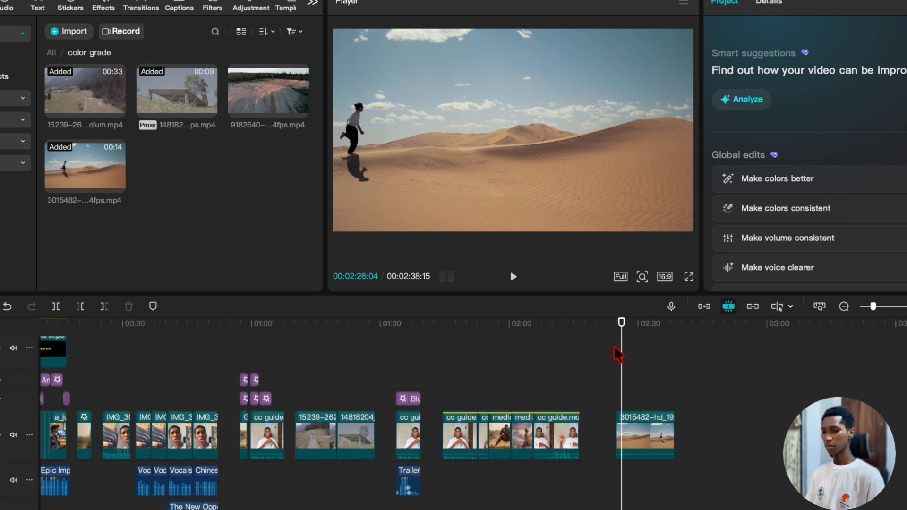
scroll(630, 345, up, 1)
mouse_move(622, 346)
mouse_down()
mouse_move(644, 347)
mouse_move(622, 359)
mouse_up()
scroll(617, 357, up, 1)
click(616, 357)
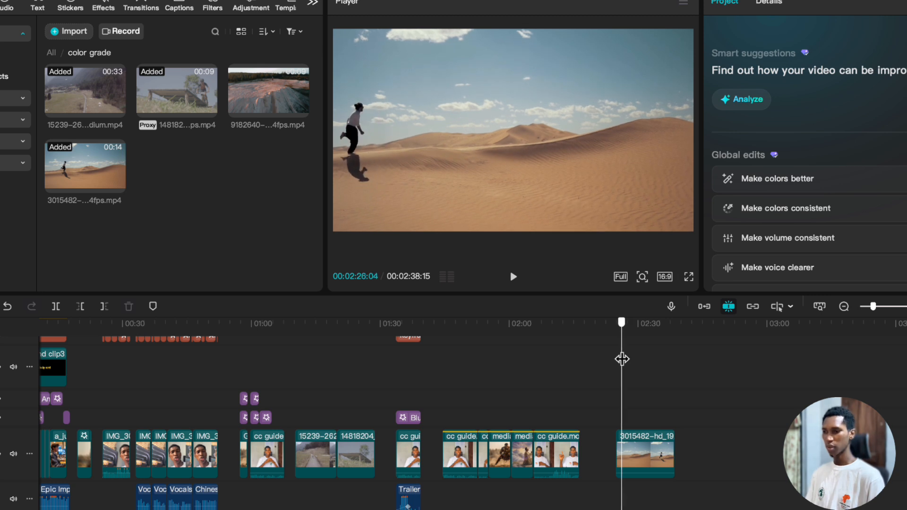
click(640, 442)
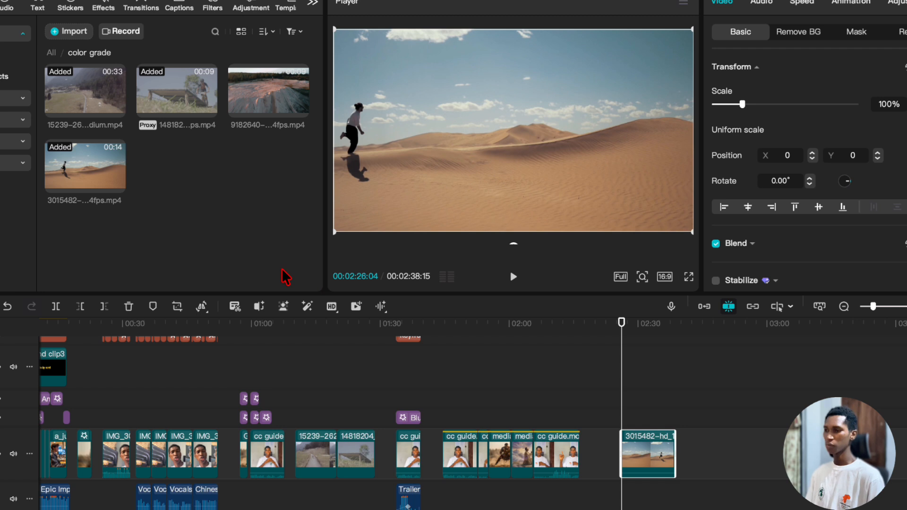
Step: Overlay the 9182640 clip at 00:02:26:04, shrunk to about 19% and placed near X -1389, Y 782 in the frame
mouse_move(299, 112)
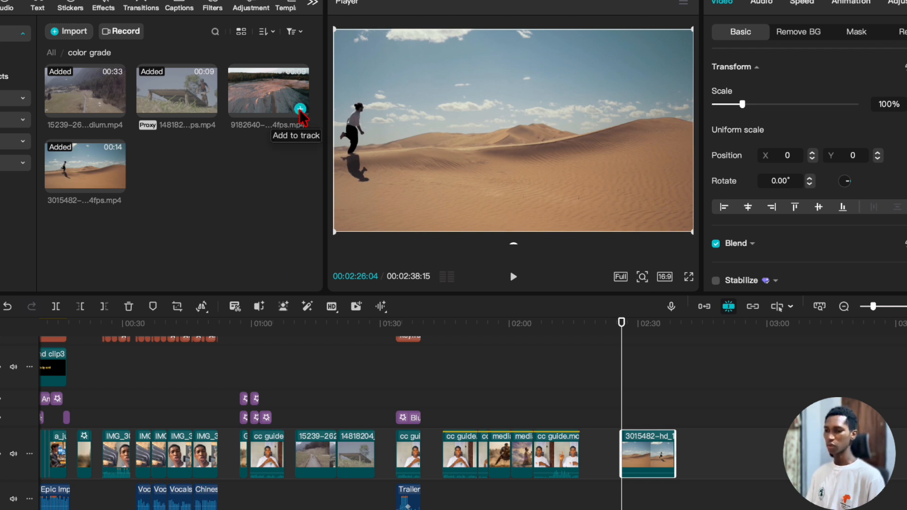
click(299, 109)
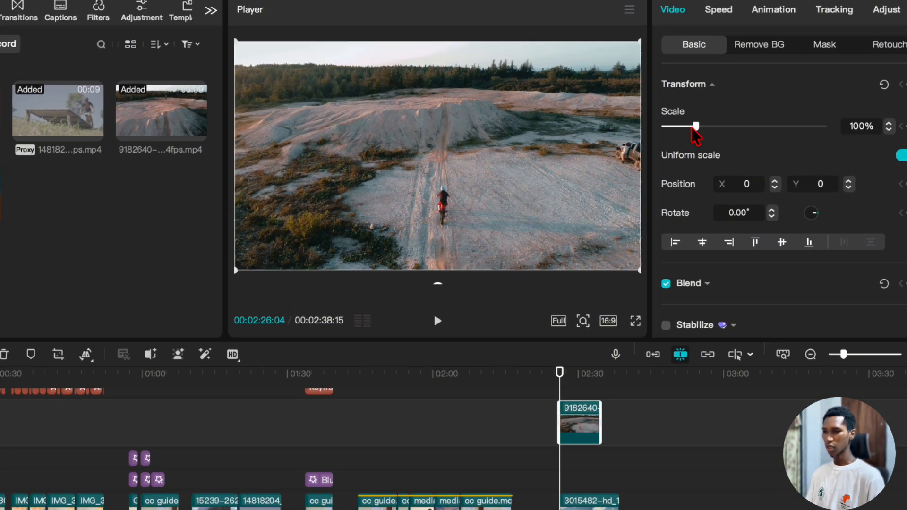
drag(743, 104, 719, 110)
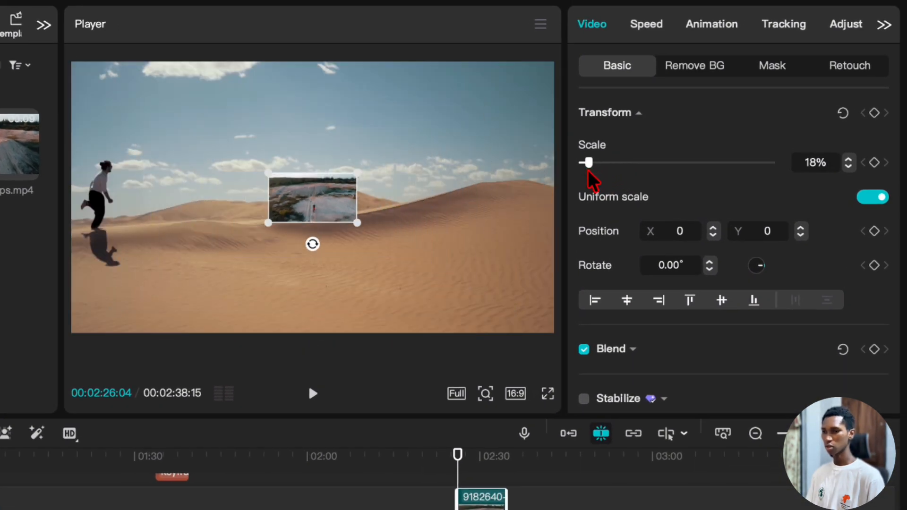
drag(342, 211, 141, 110)
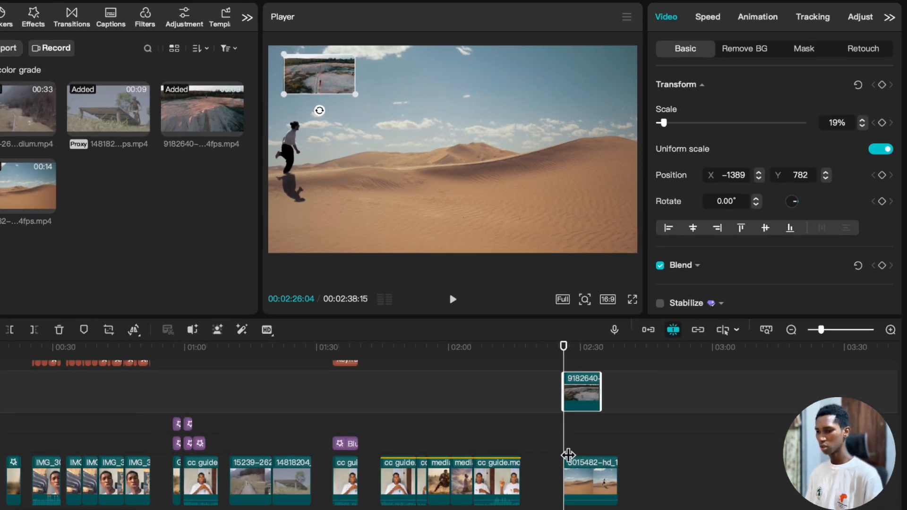
Step: Slow the overlay clip by setting its duration to 12 s and raising it to 13 s
scroll(650, 483, up, 5)
scroll(650, 486, right, 5)
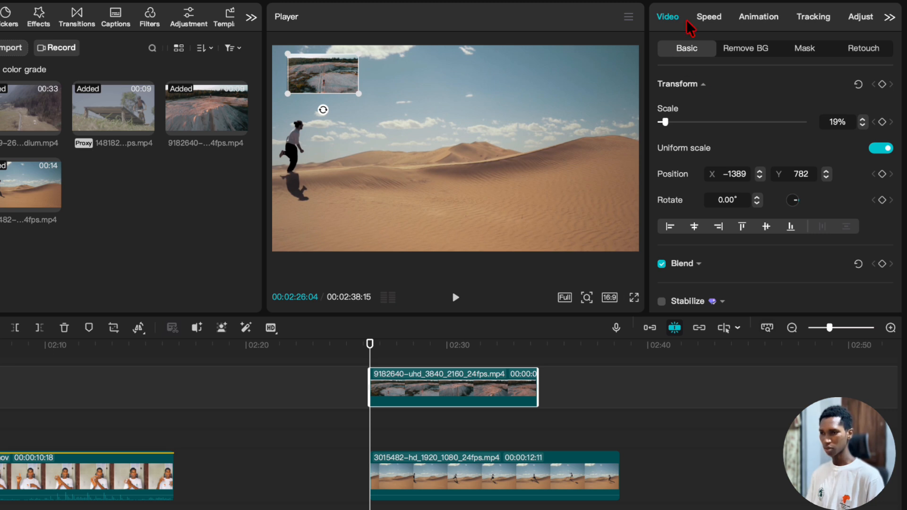
click(715, 19)
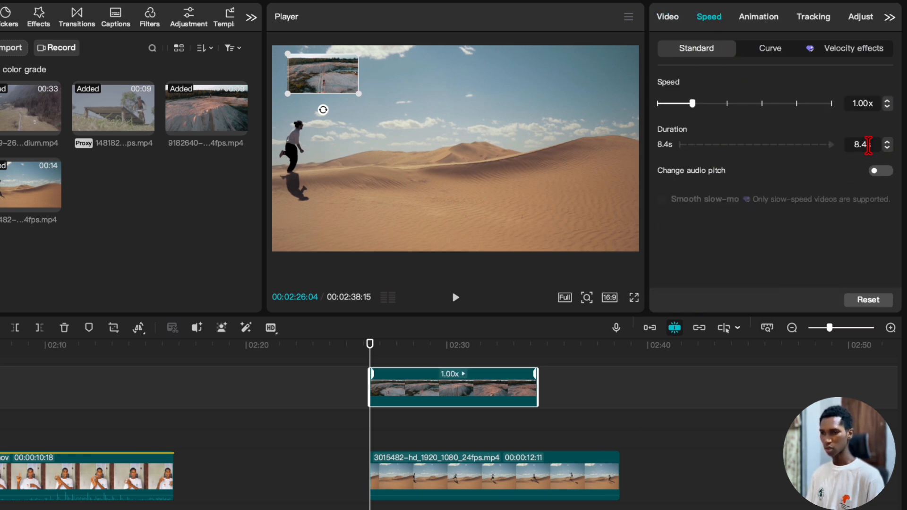
text(12s)
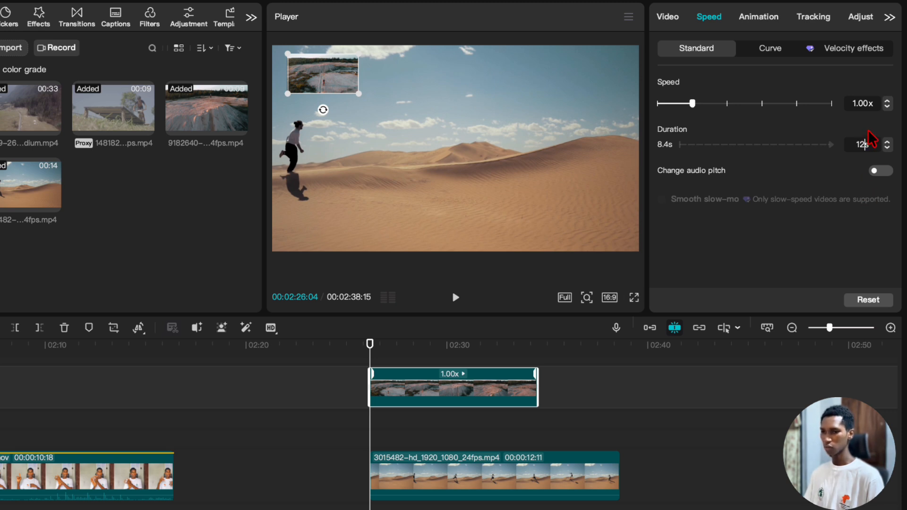
key(Return)
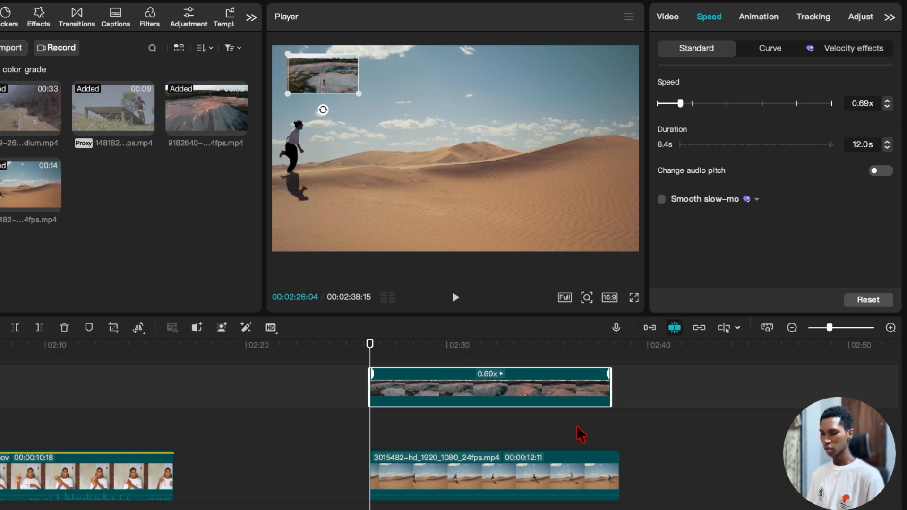
click(888, 142)
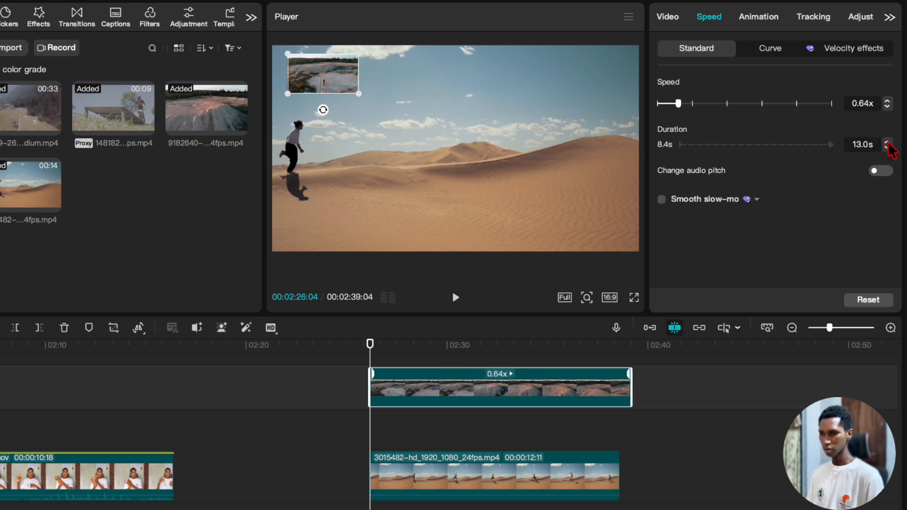
Step: Trim the overlay clip's end to match the end of the desert clip at 00:02:38:15
click(621, 349)
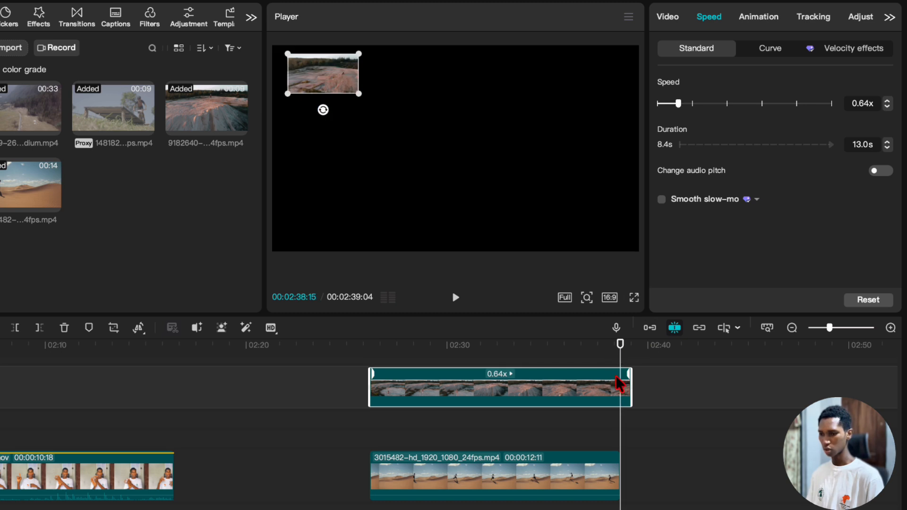
drag(618, 382, 619, 383)
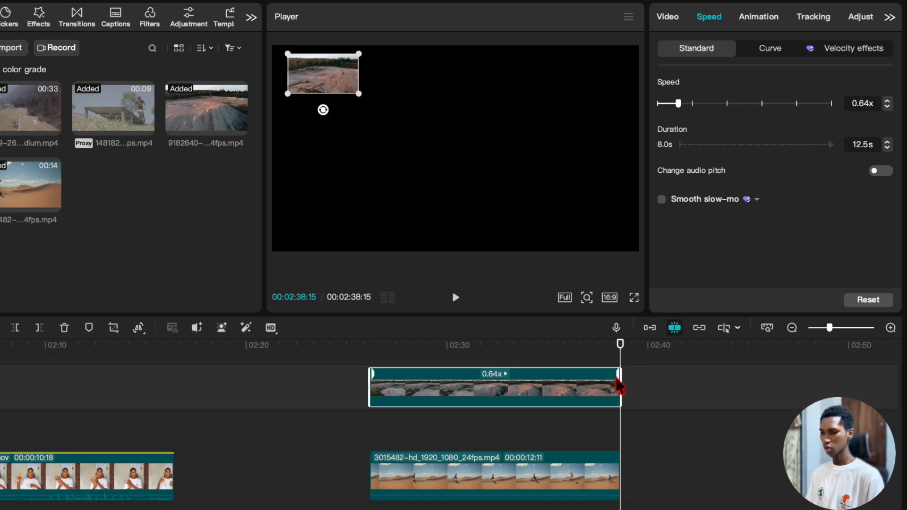
key(ctrl+z)
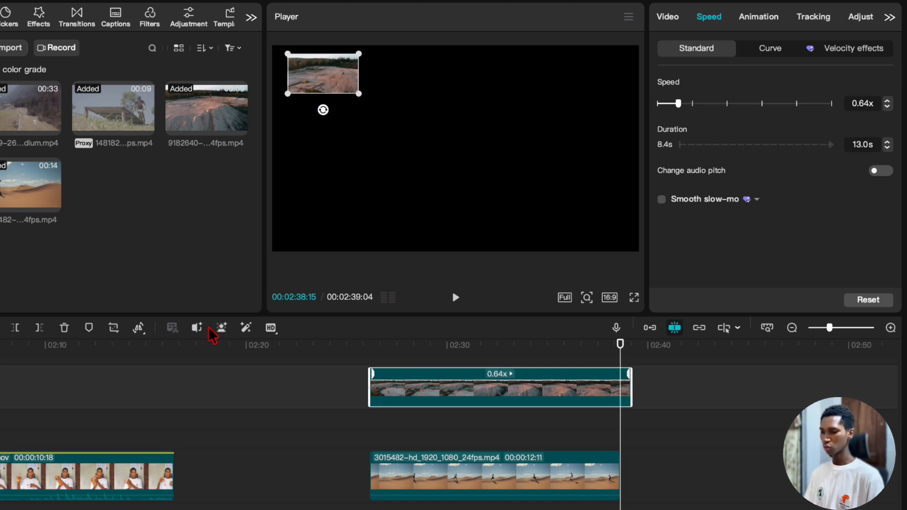
click(38, 328)
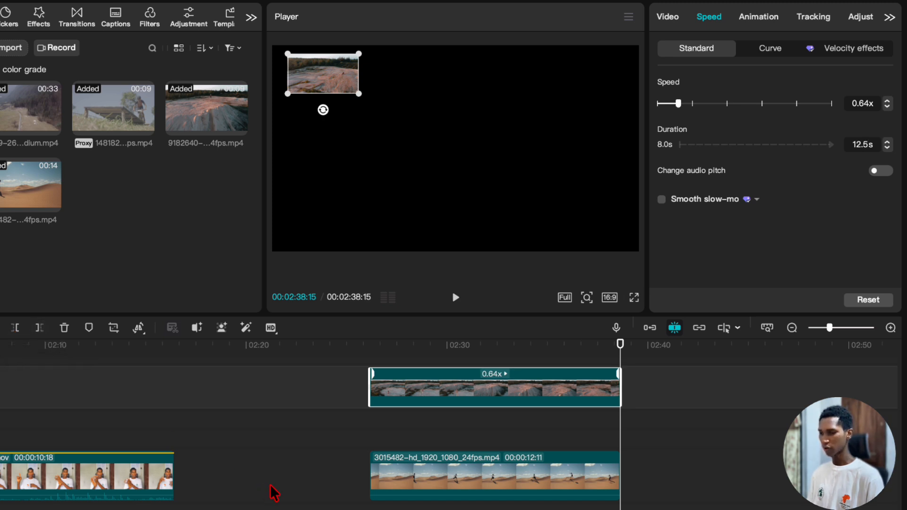
Step: Return the playhead to the shared start of the two stacked clips at 00:02:26:04
click(378, 439)
click(370, 440)
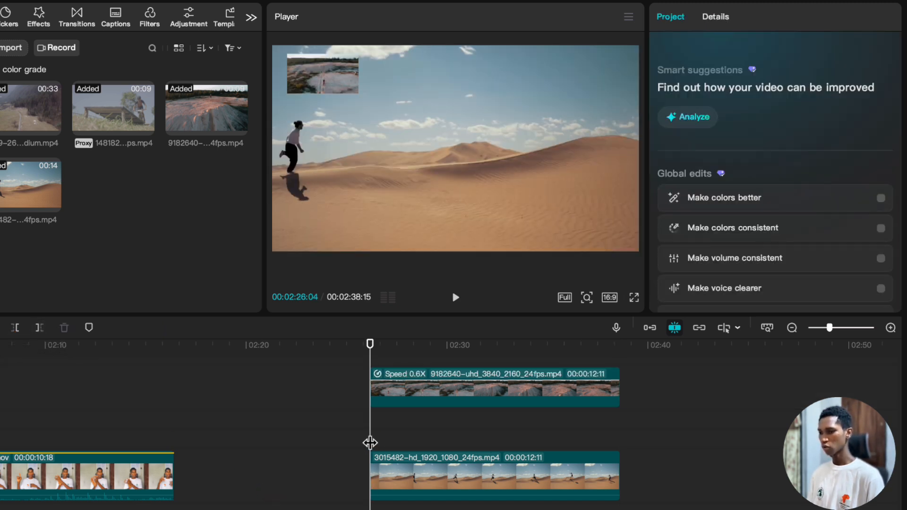
click(328, 70)
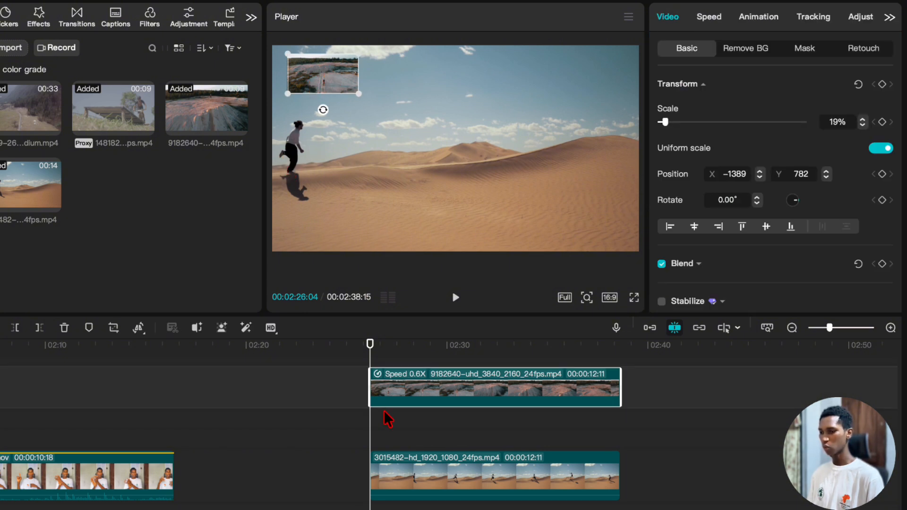
click(383, 423)
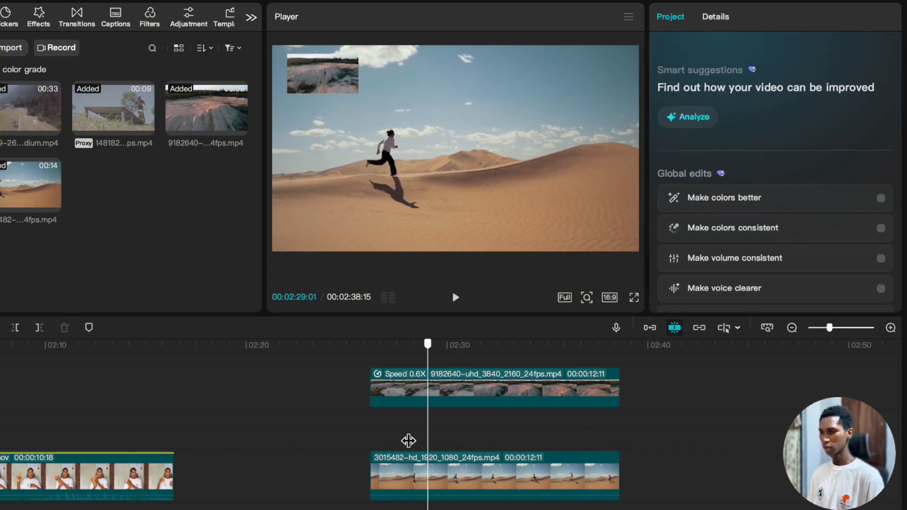
click(379, 441)
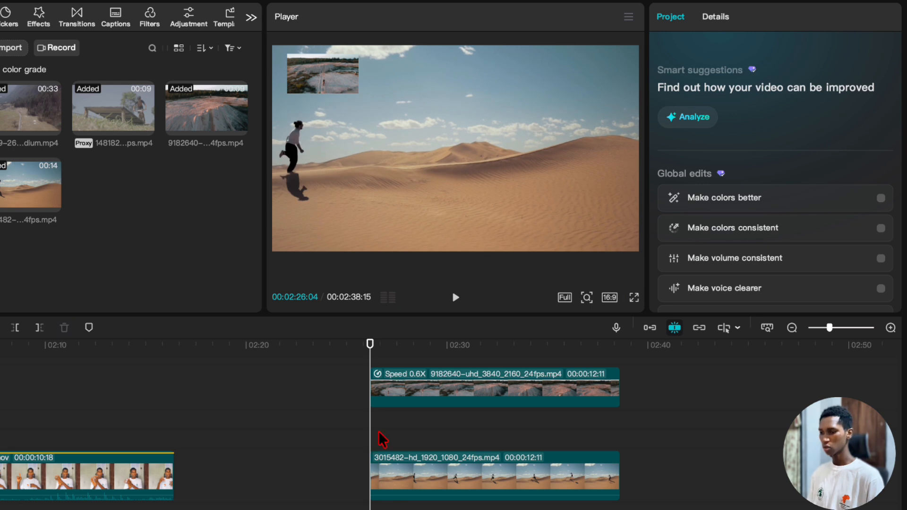
Step: Compare the setting categories available for the overlay and the desert clip, viewing the desert clip's Adjust settings
click(405, 405)
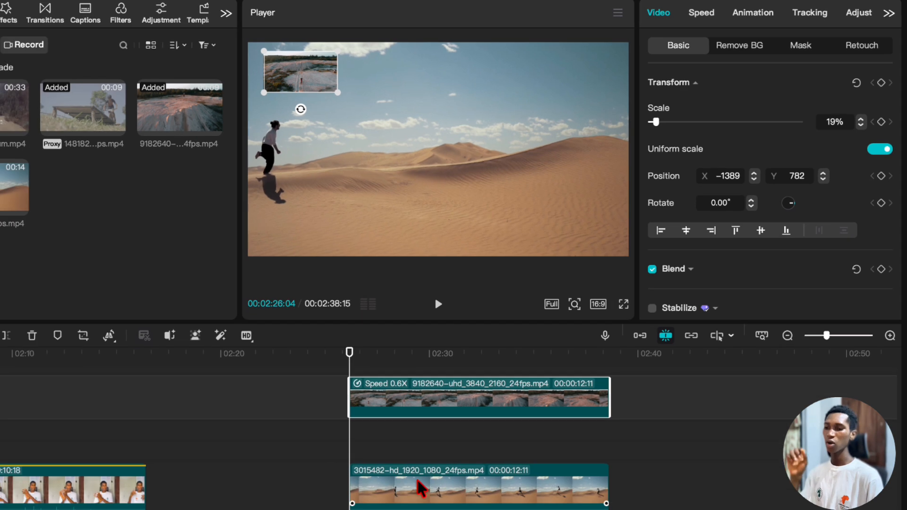
click(419, 487)
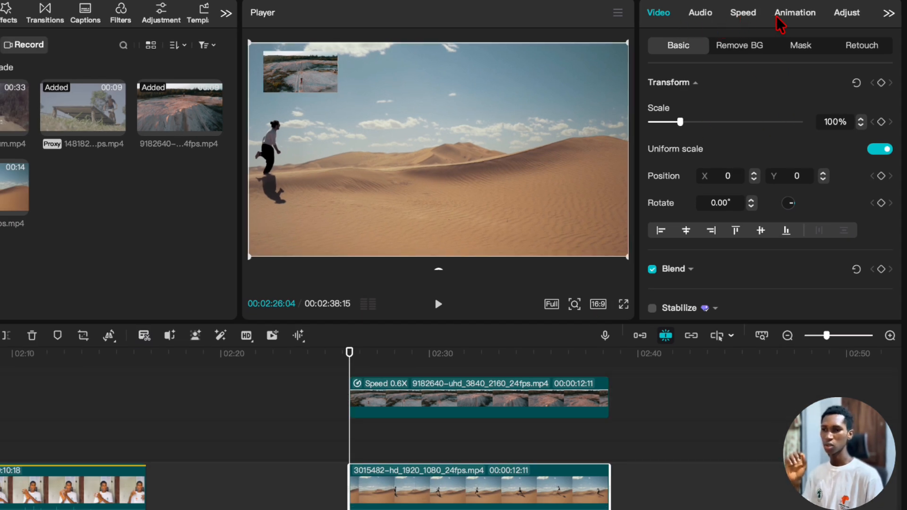
click(821, 18)
click(847, 13)
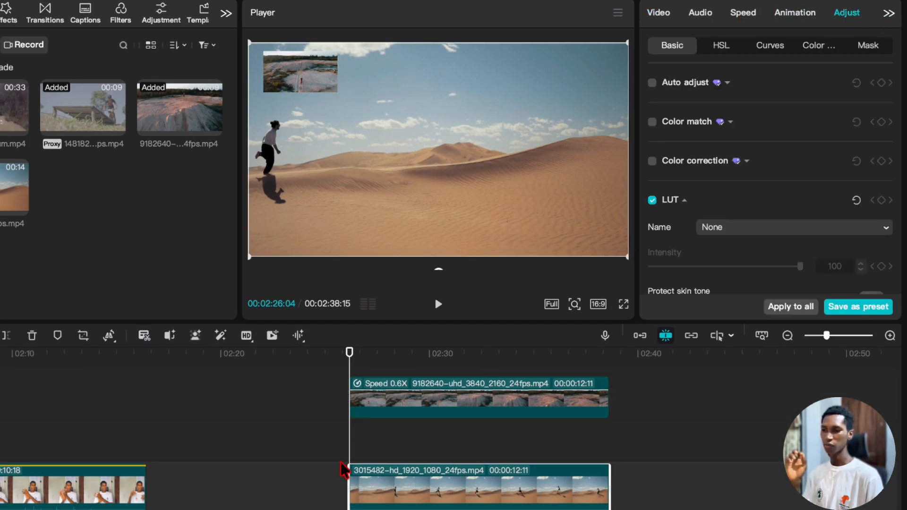
Step: Apply motion tracking to the overlay clip, fitting the tracking box around the running man in the desert clip, and start the tracking
click(369, 409)
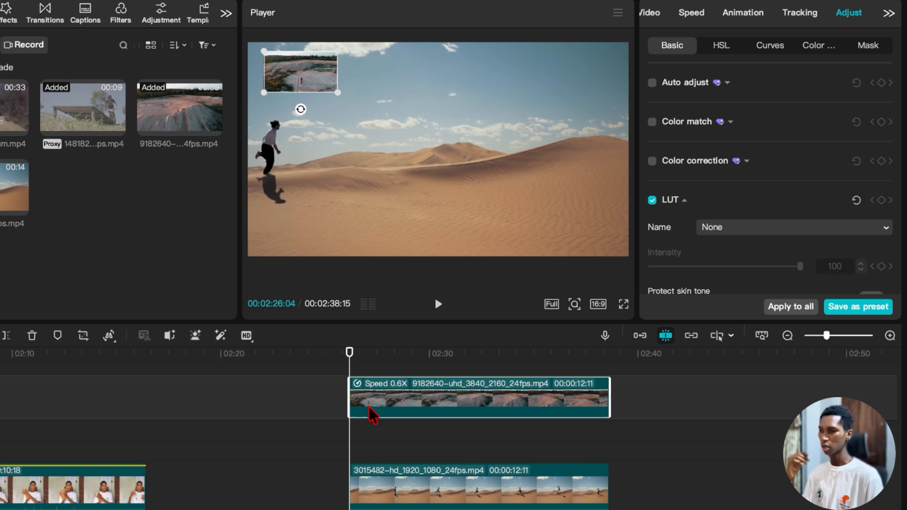
click(804, 21)
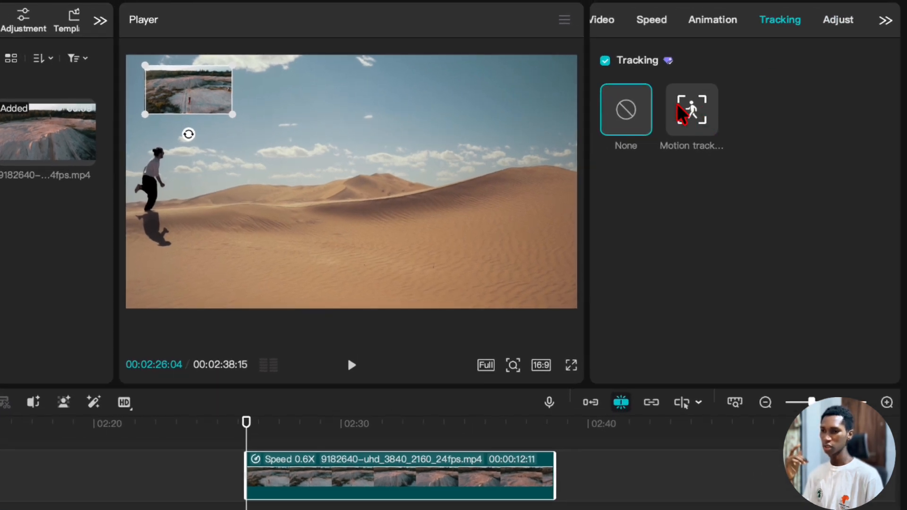
click(689, 114)
drag(352, 189, 154, 218)
drag(163, 175, 162, 180)
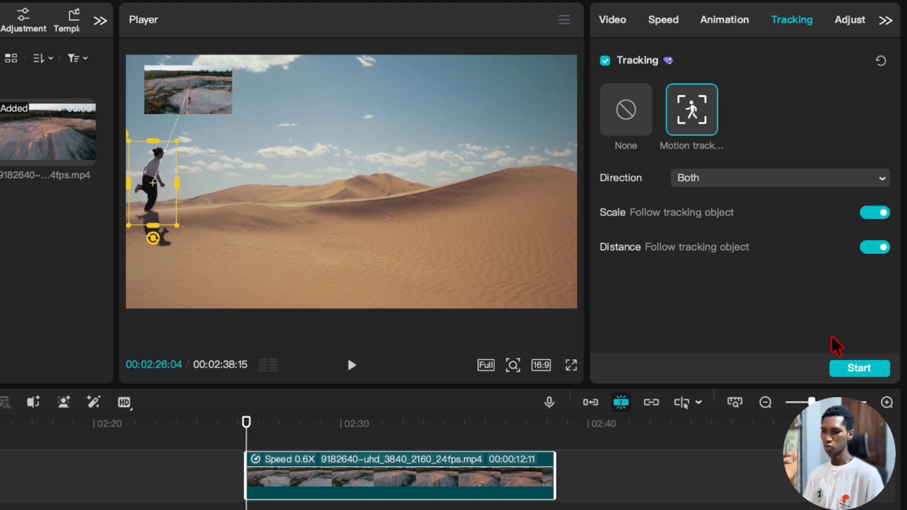
click(853, 367)
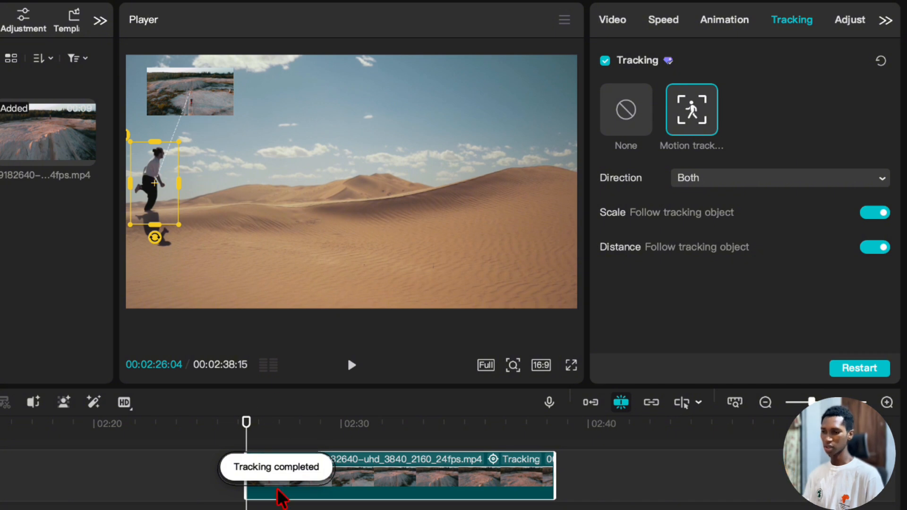
Step: Play back the tracked overlay through to its end and scrub through the result from the start
key(space)
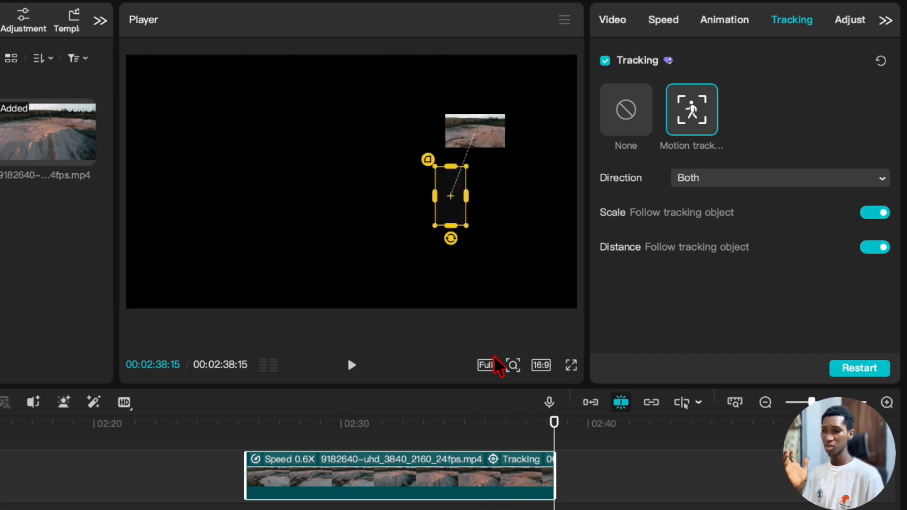
drag(523, 443, 246, 449)
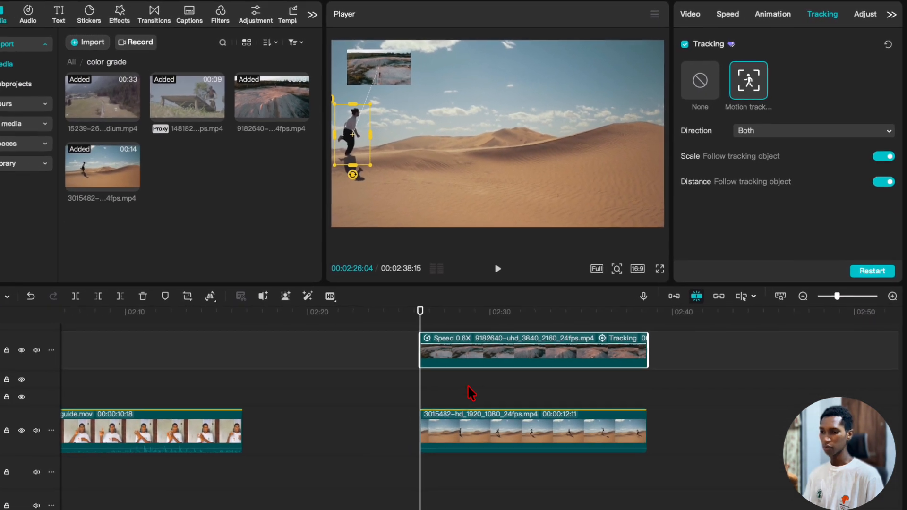
click(400, 458)
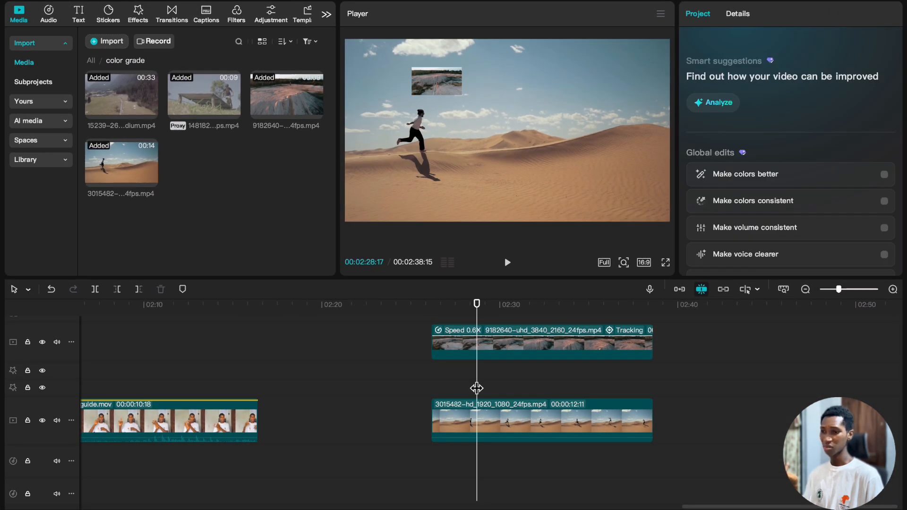
Step: Append another copy of the desert clip at 00:02:38:15 and trim its start to 00:02:39:23
click(669, 316)
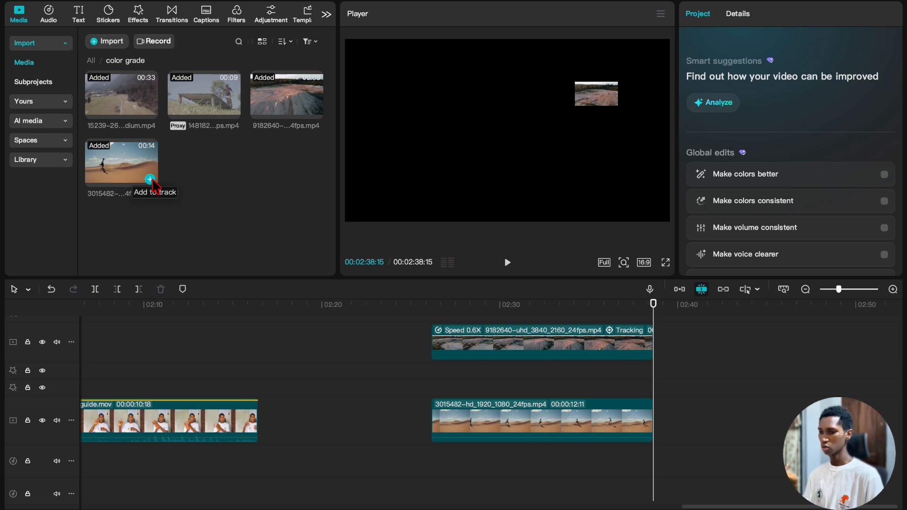
click(151, 180)
scroll(572, 357, right, 5)
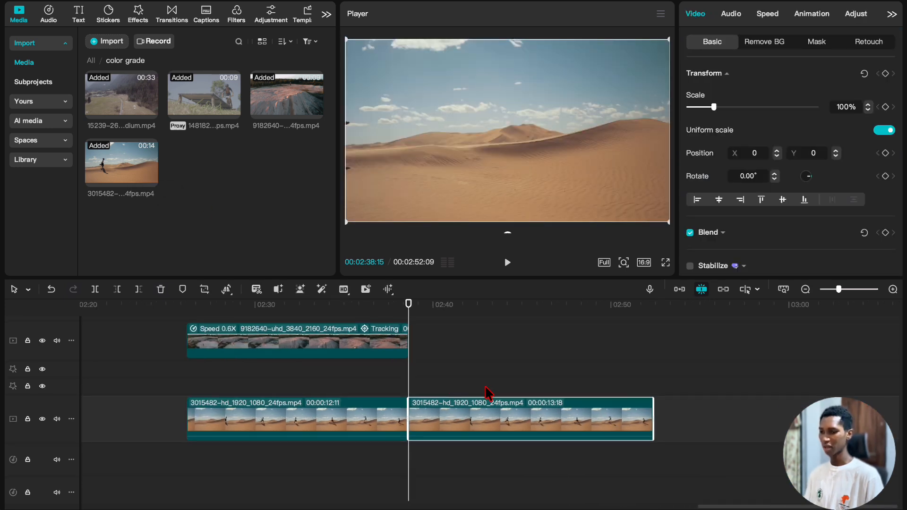
click(429, 376)
drag(426, 378, 433, 383)
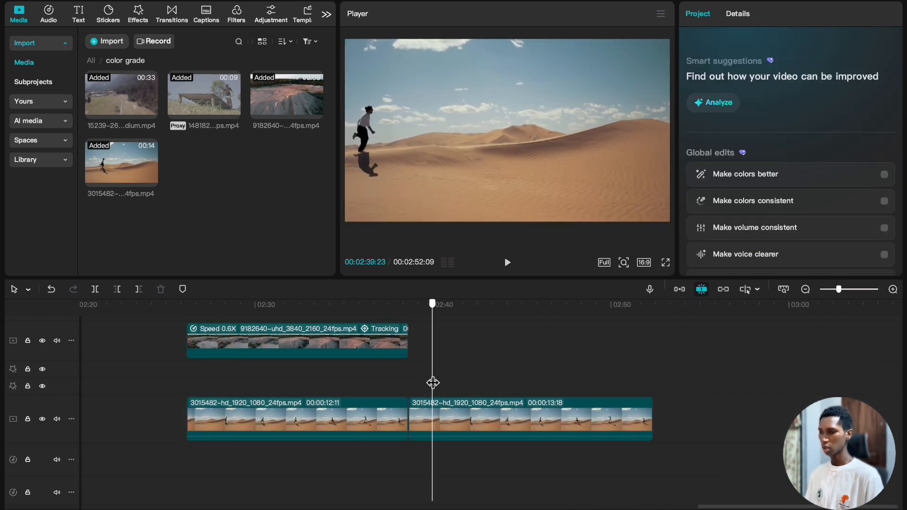
click(447, 425)
key(q)
Step: Add a default text at 00:02:39:23 and extend it to the end of the second desert clip
click(356, 377)
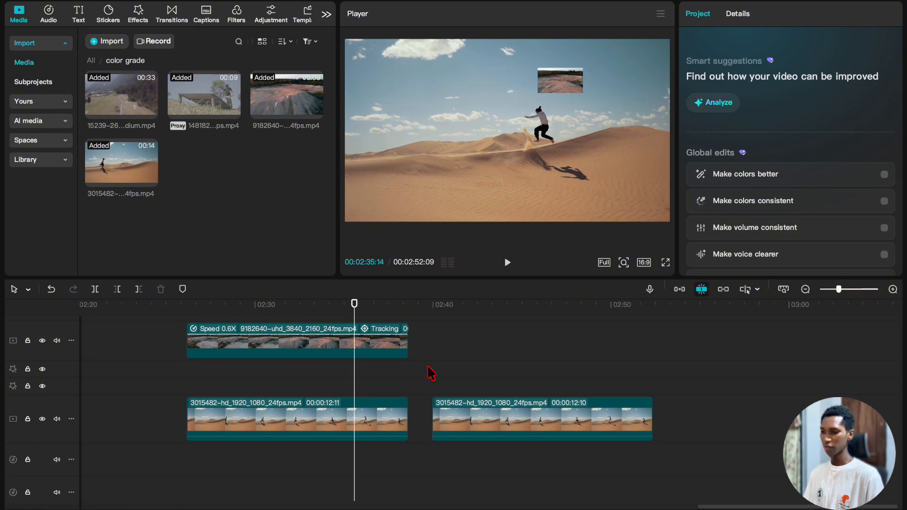
click(431, 366)
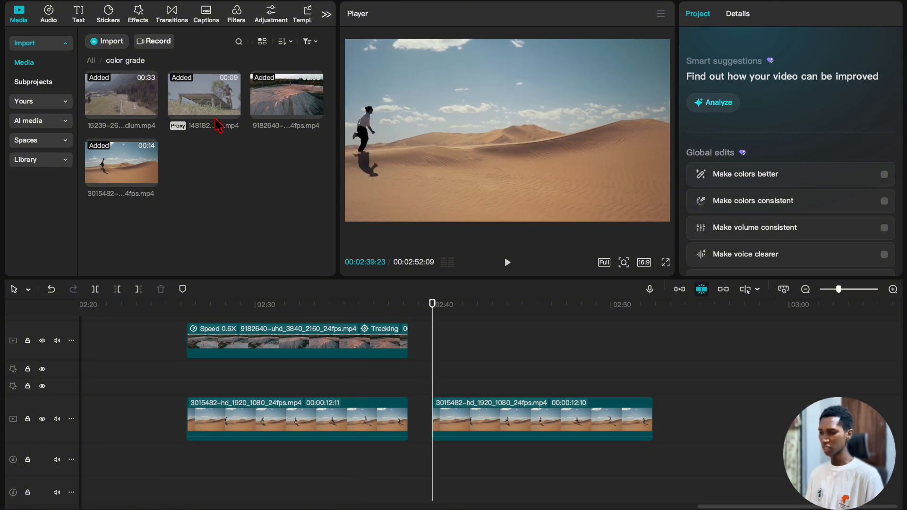
click(81, 24)
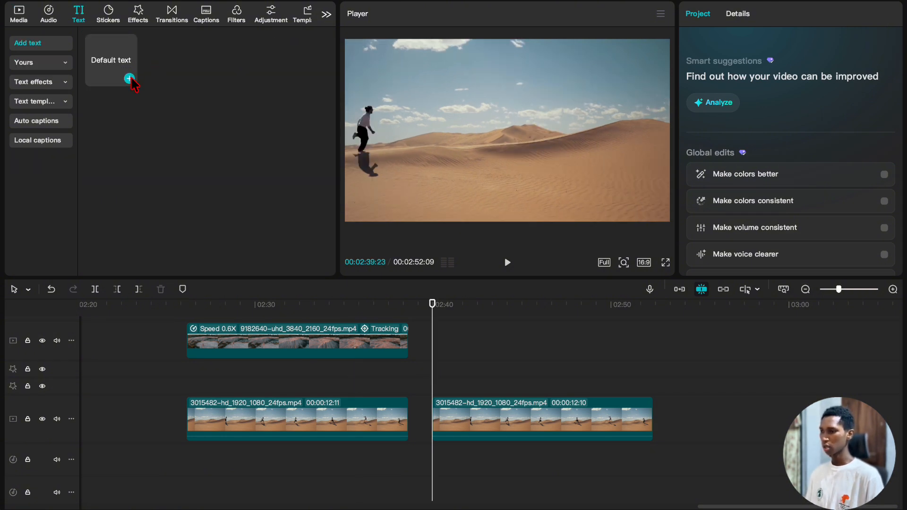
click(129, 78)
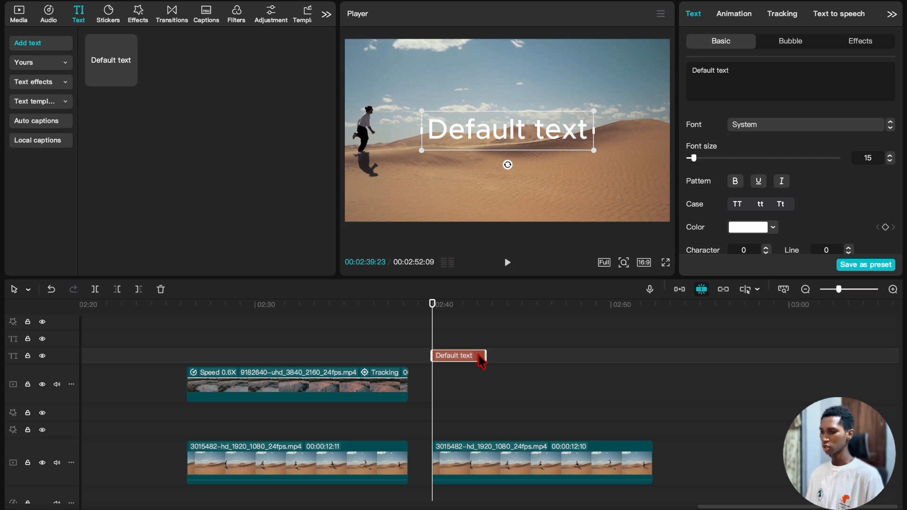
drag(484, 354, 653, 390)
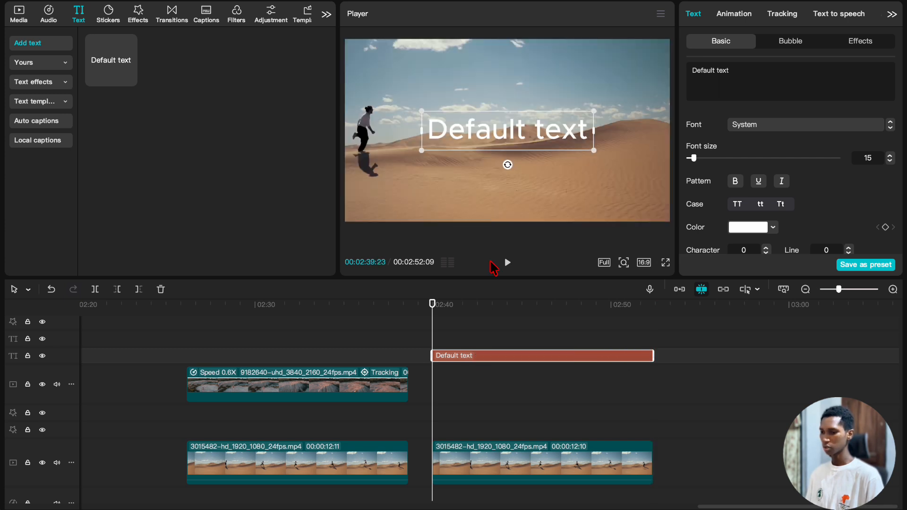
Step: Change the text to "tracking" and place it in the sky just above the running man
triple_click(765, 91)
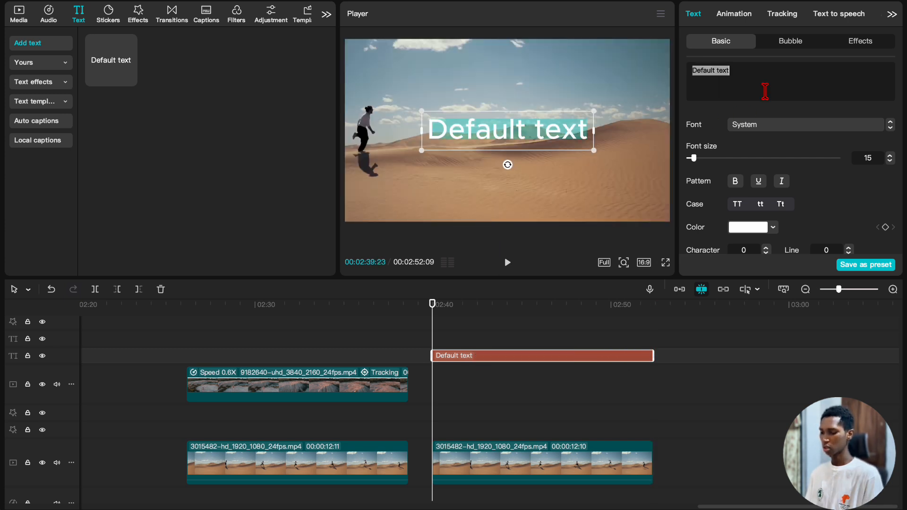
text(tracking)
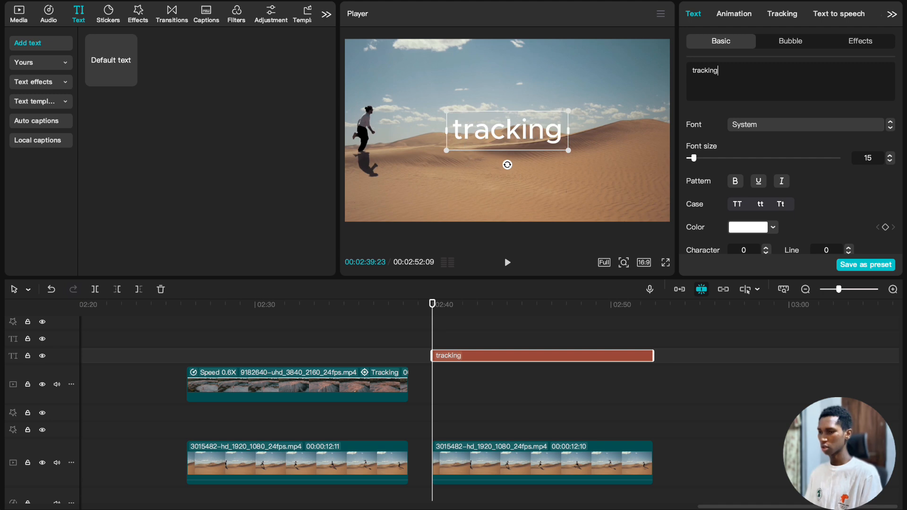
drag(508, 142, 428, 86)
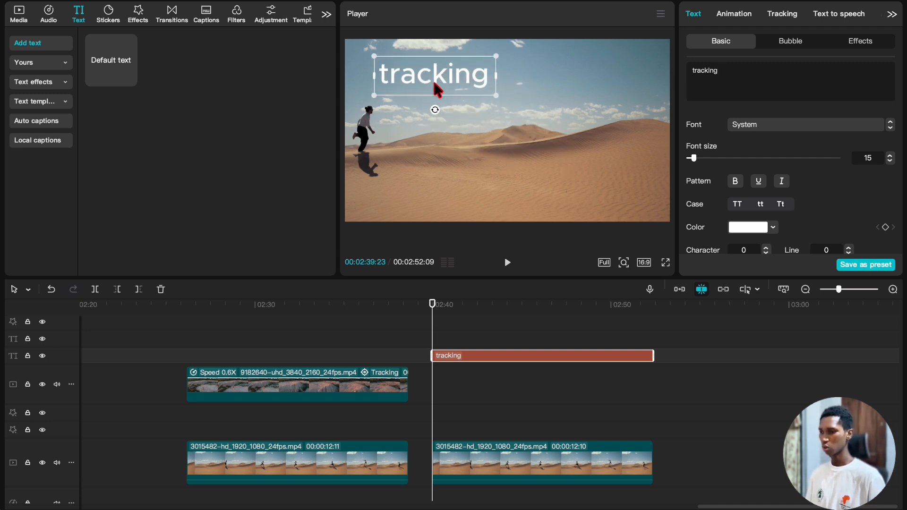
drag(486, 98, 408, 80)
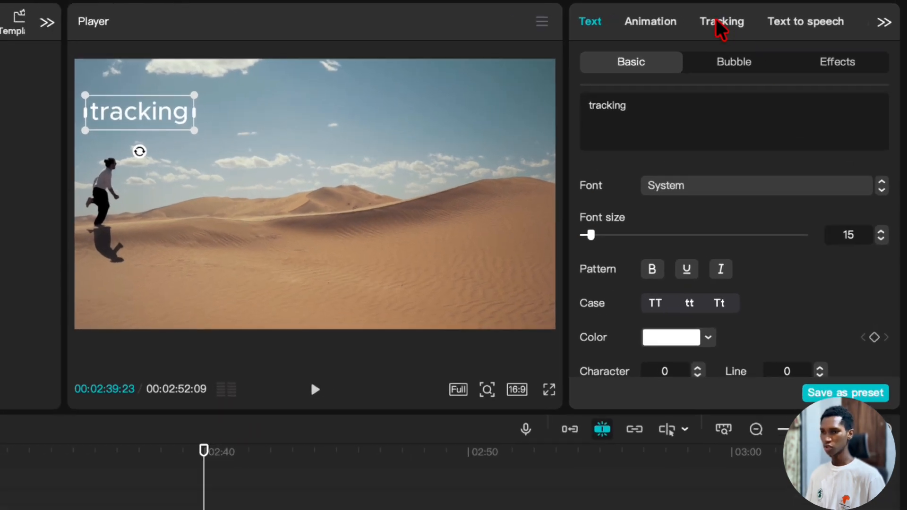
Step: Motion-track the "tracking" text to the running man with the tracking box around him and Scale and Distance following switched off
click(720, 24)
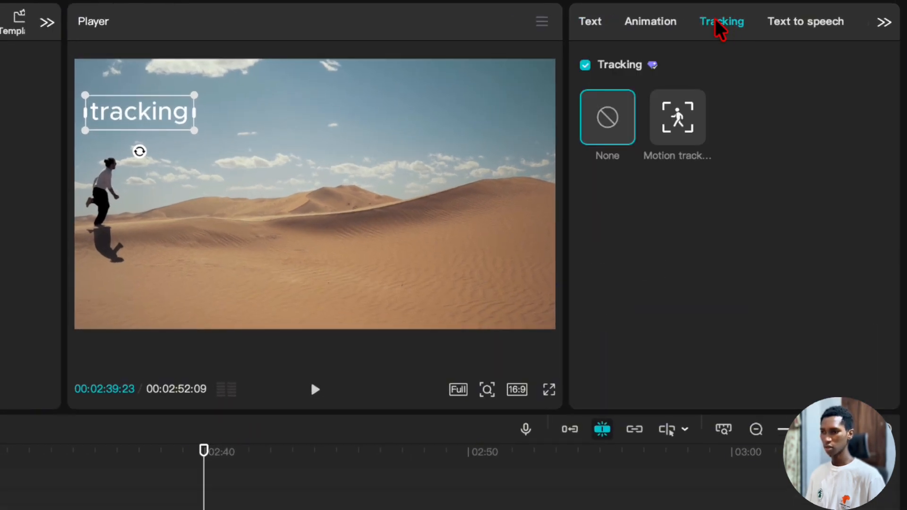
click(699, 119)
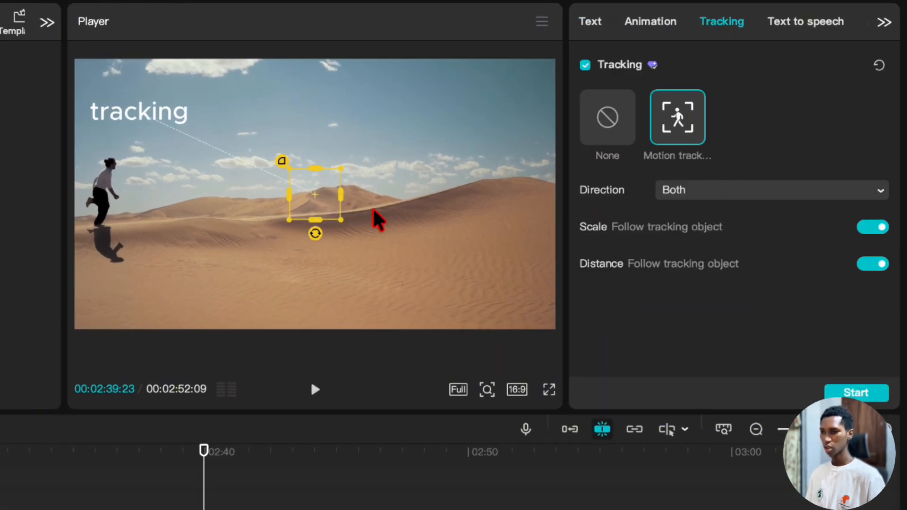
drag(325, 208, 106, 241)
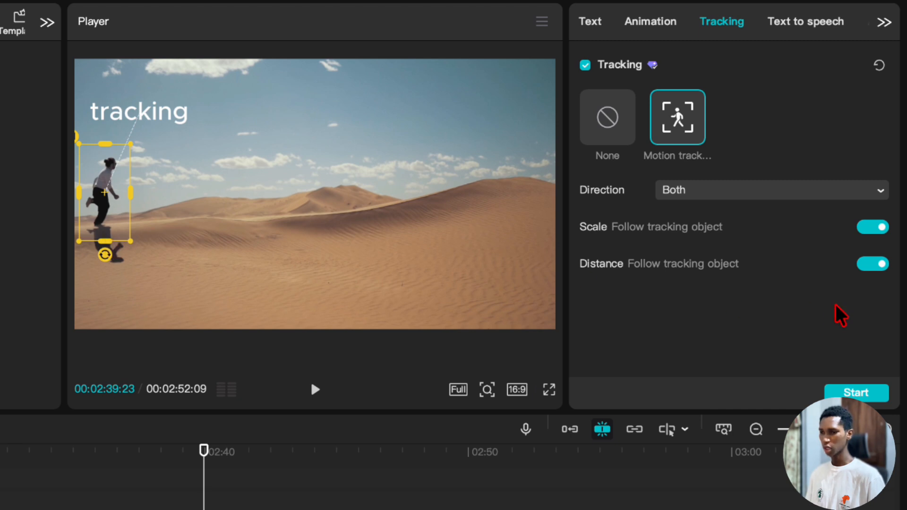
click(873, 227)
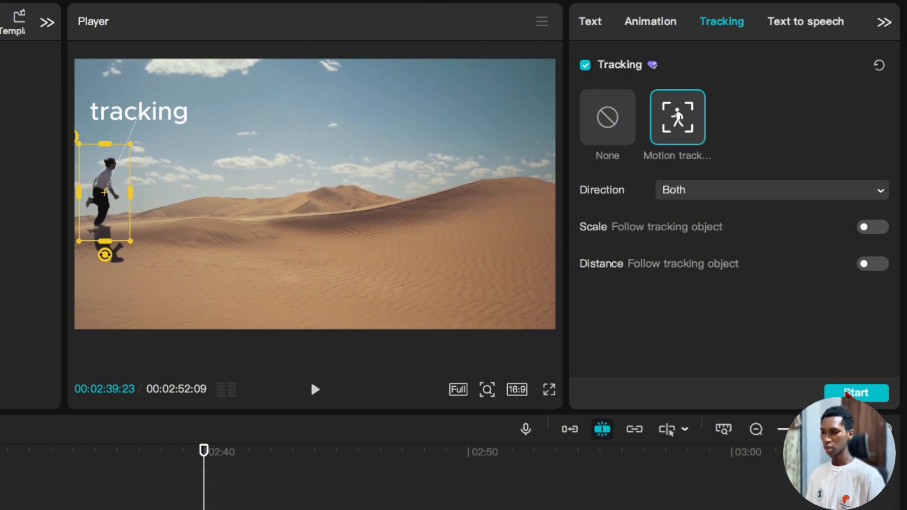
click(849, 394)
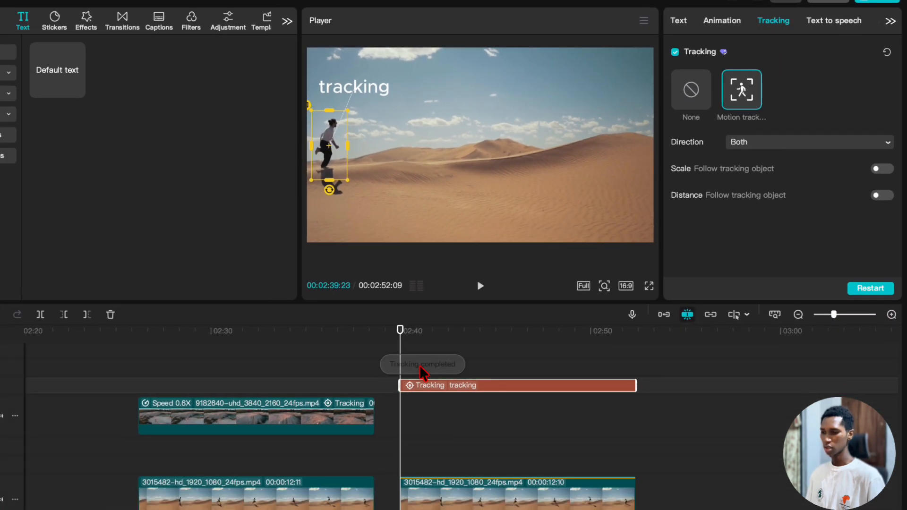
Step: Play back the tracked text and scrub over the start of the second desert clip to check the tracking
key(space)
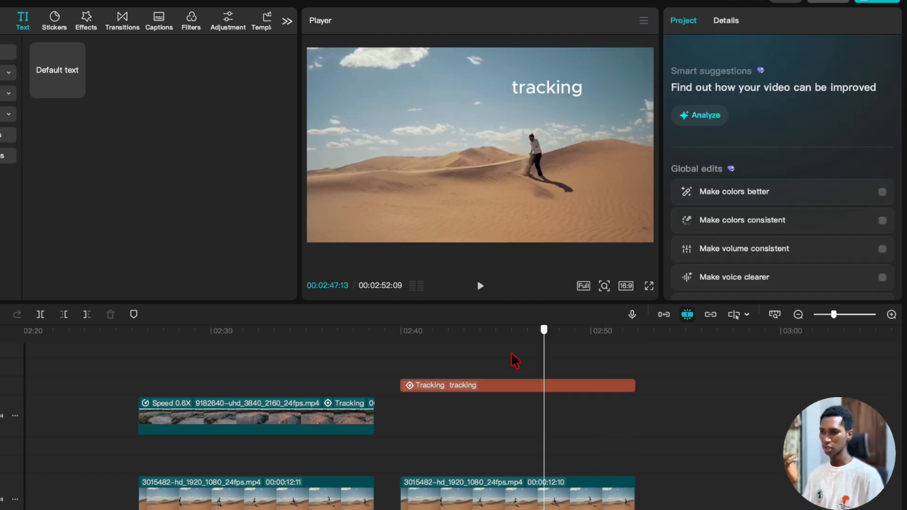
drag(544, 362, 402, 371)
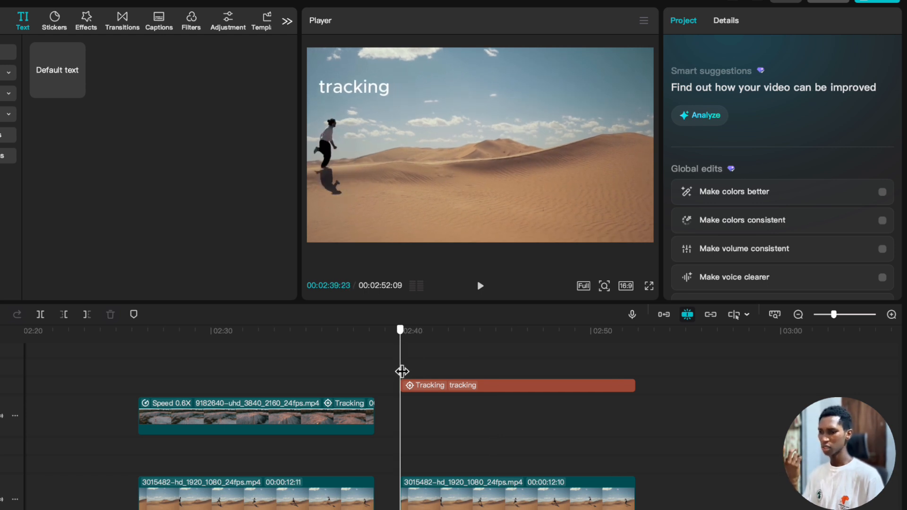
click(420, 420)
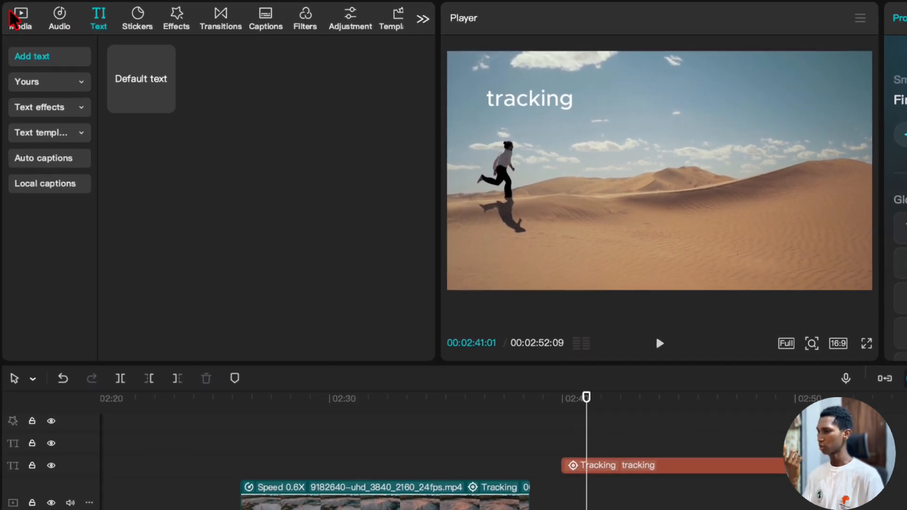
Step: Add the red-outlined white arrow sticker from the Trending stickers above the tracked text and extend it to the text's full length
click(21, 22)
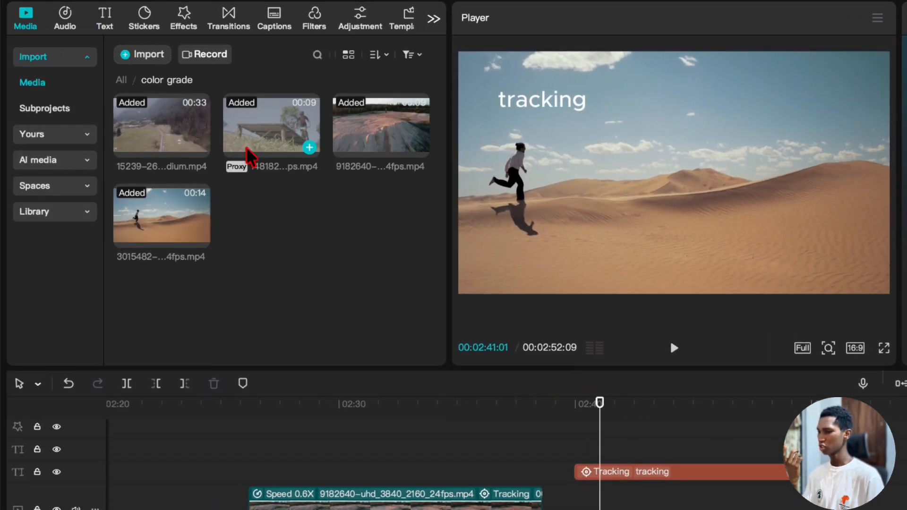
click(152, 22)
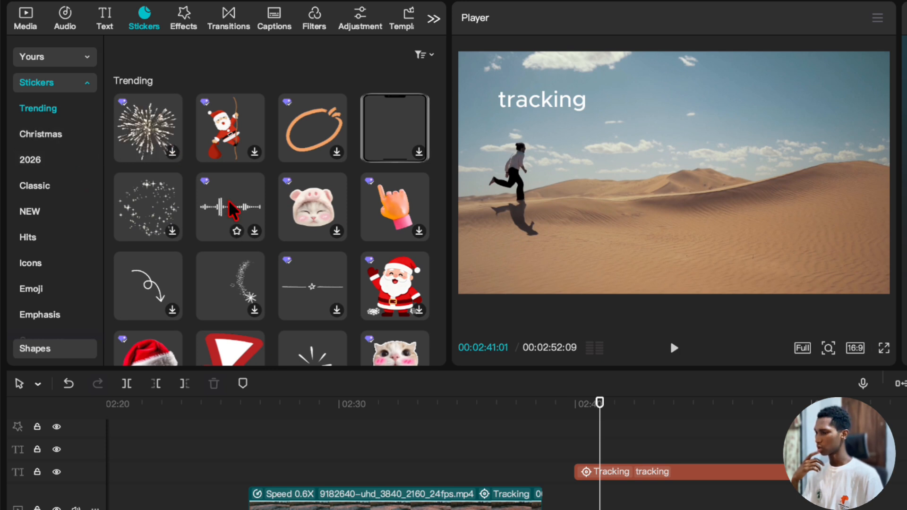
scroll(312, 203, down, 2)
scroll(309, 204, up, 3)
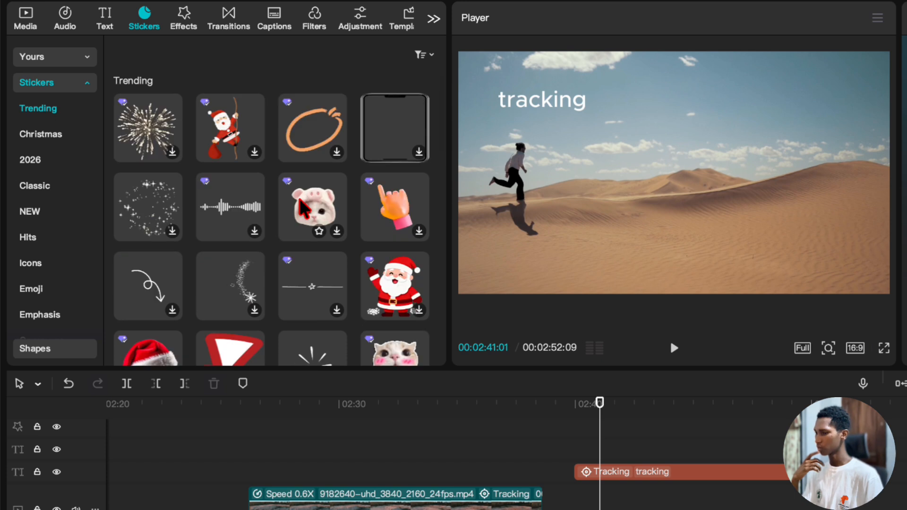
scroll(189, 329, down, 1)
drag(208, 333, 574, 461)
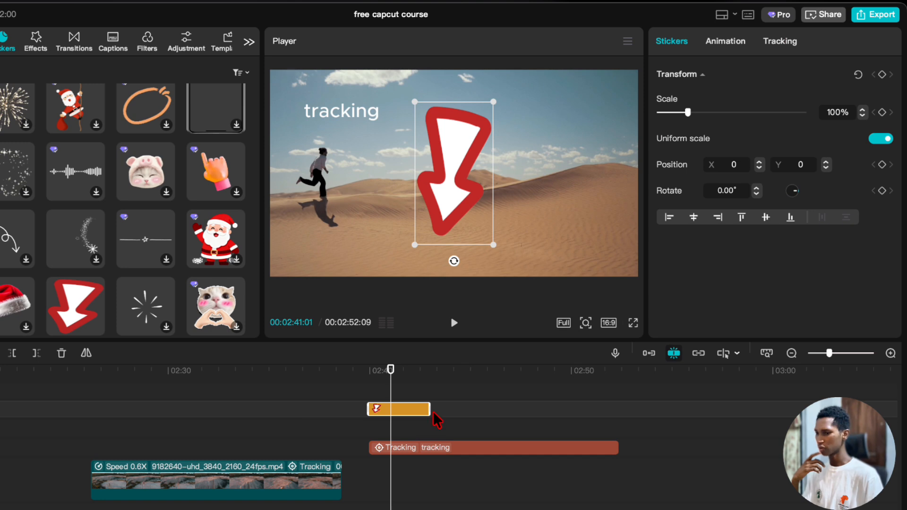
drag(429, 411, 620, 419)
Step: Shrink the arrow sticker to 19%, rotate it 27°, and position it at X -1421, Y 416 near the runner's head at 00:02:39:23
drag(494, 245, 292, 128)
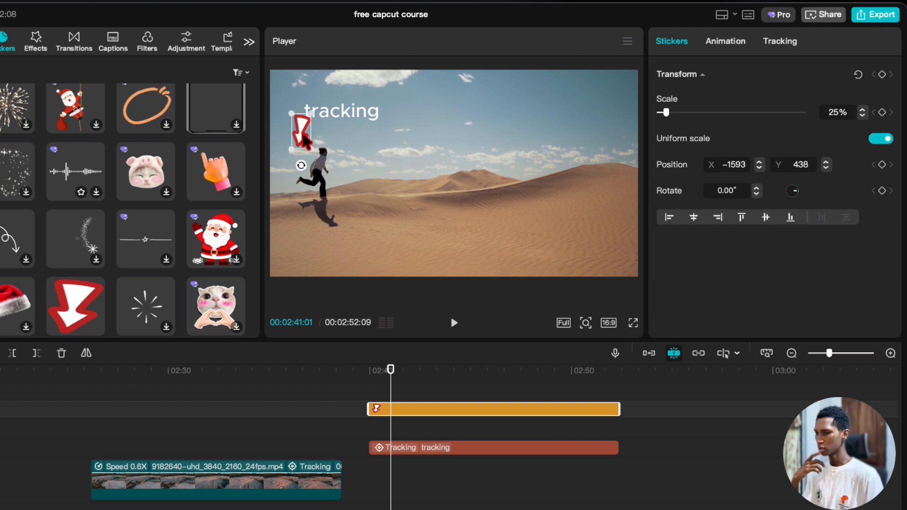
drag(300, 166, 316, 163)
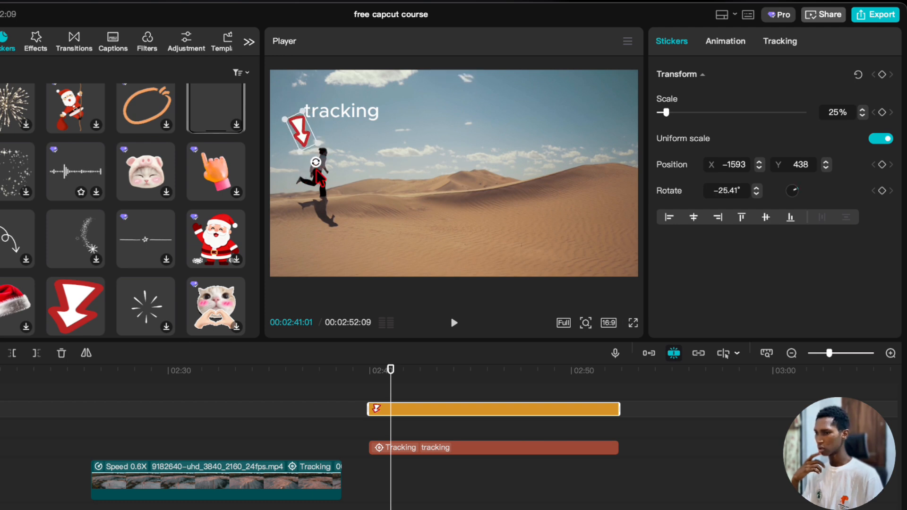
click(369, 375)
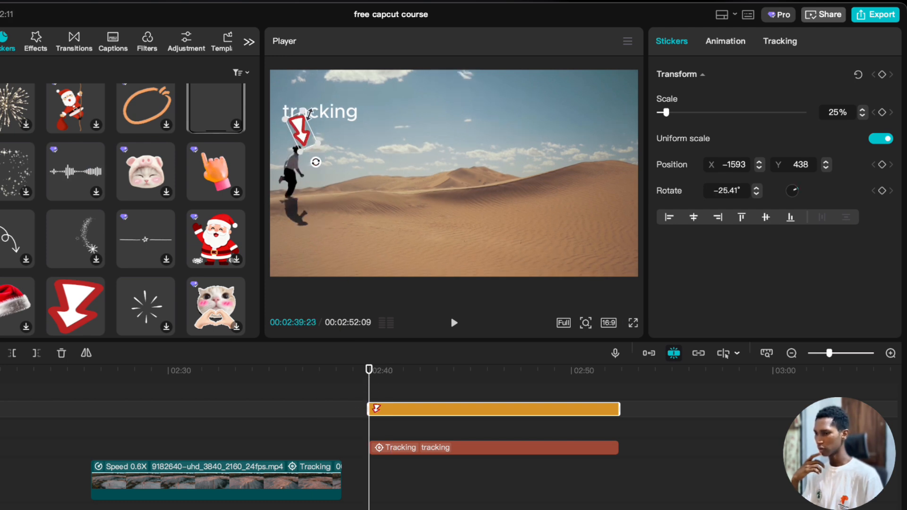
mouse_move(313, 154)
mouse_down()
mouse_move(292, 156)
mouse_move(315, 137)
mouse_move(319, 156)
mouse_up()
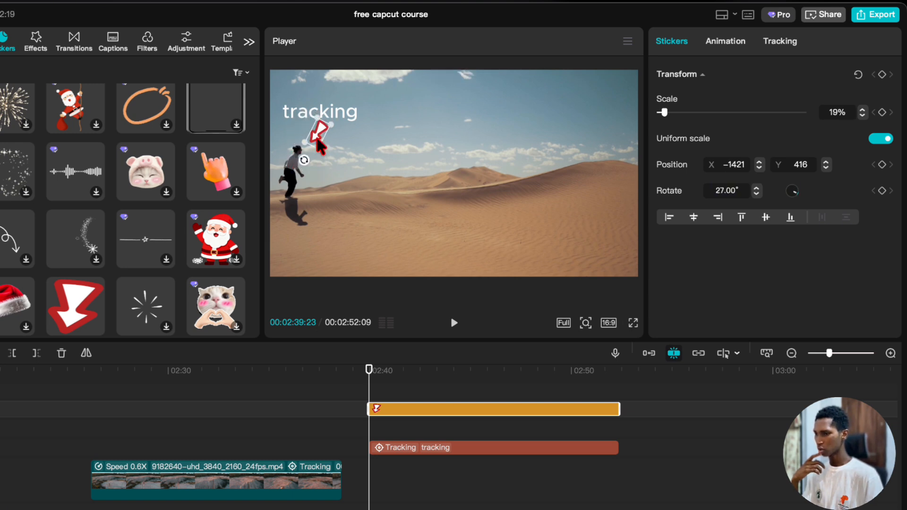
Step: Rotate the arrow sticker to 47.86° and move it to X -1371, Y 373 so it points at the runner's head
click(382, 395)
drag(382, 397, 369, 401)
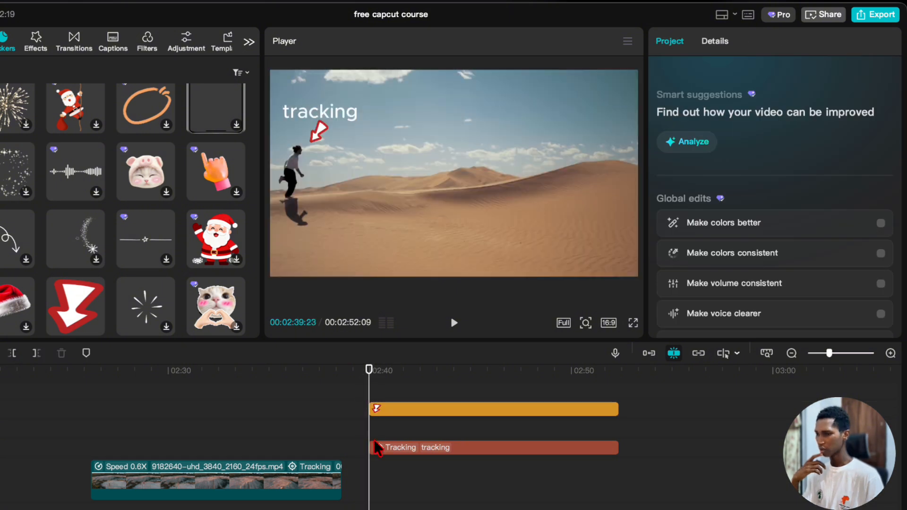
click(383, 448)
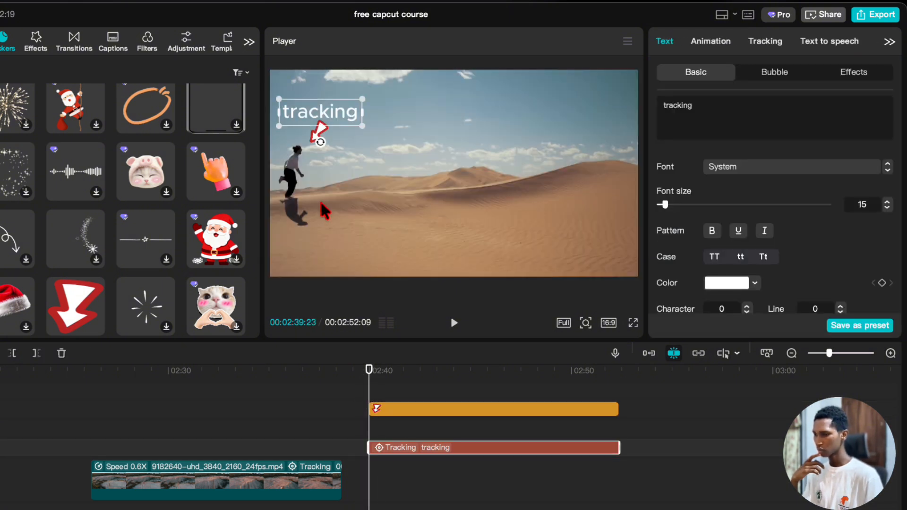
click(386, 410)
mouse_move(320, 137)
mouse_down()
mouse_move(327, 139)
mouse_move(299, 158)
mouse_move(329, 137)
mouse_up()
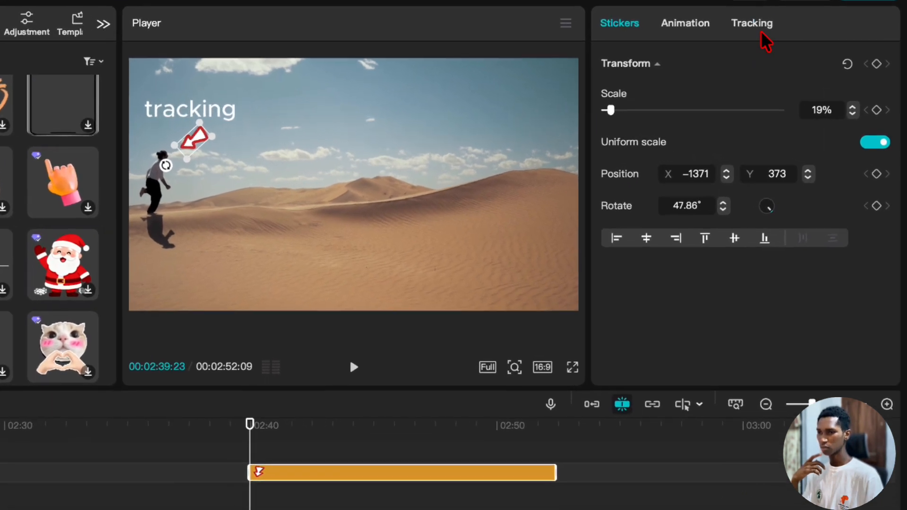
Step: Motion-track the arrow sticker to the running man with the tracking box around him and Scale following switched off
click(786, 44)
click(692, 114)
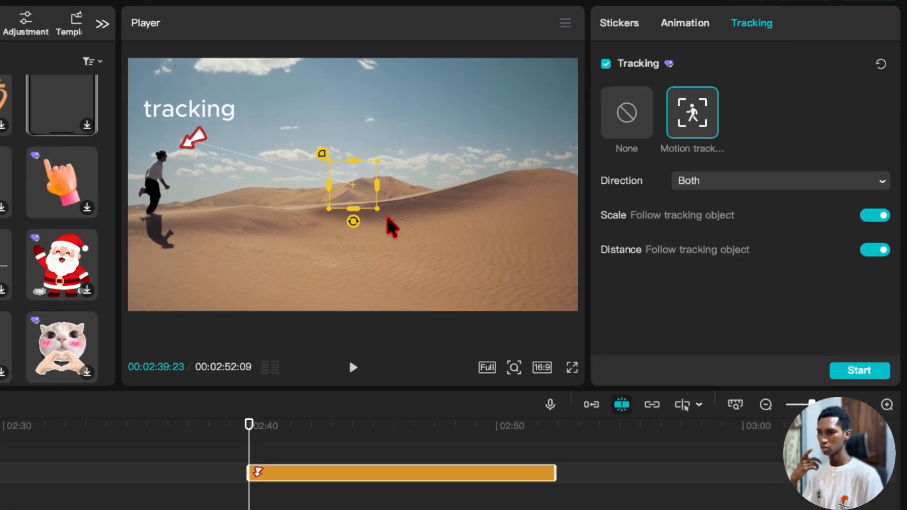
drag(350, 196, 159, 228)
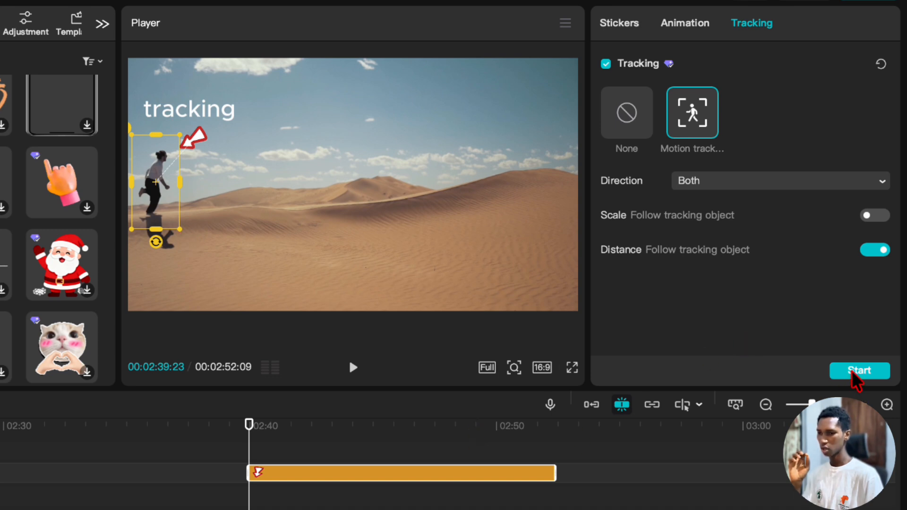
click(853, 372)
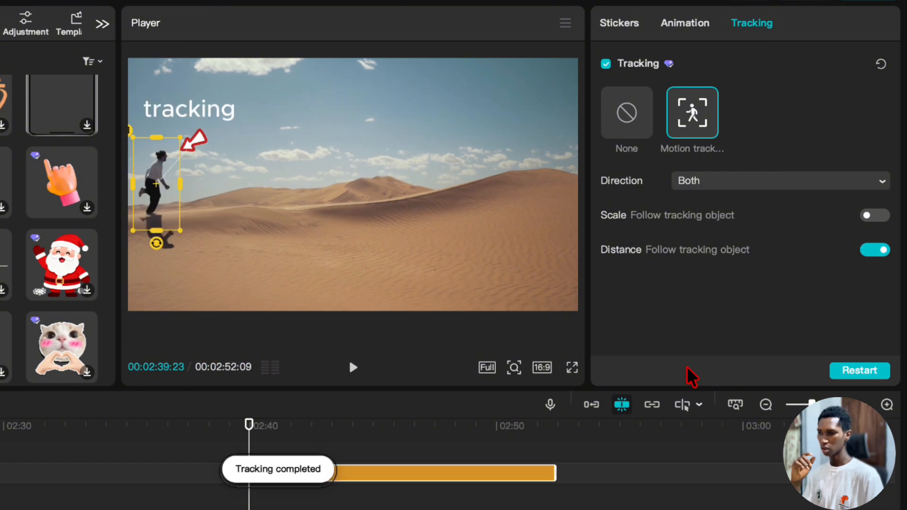
Step: Switch off Distance following for the arrow sticker's tracking and play back the second desert clip to check it
key(space)
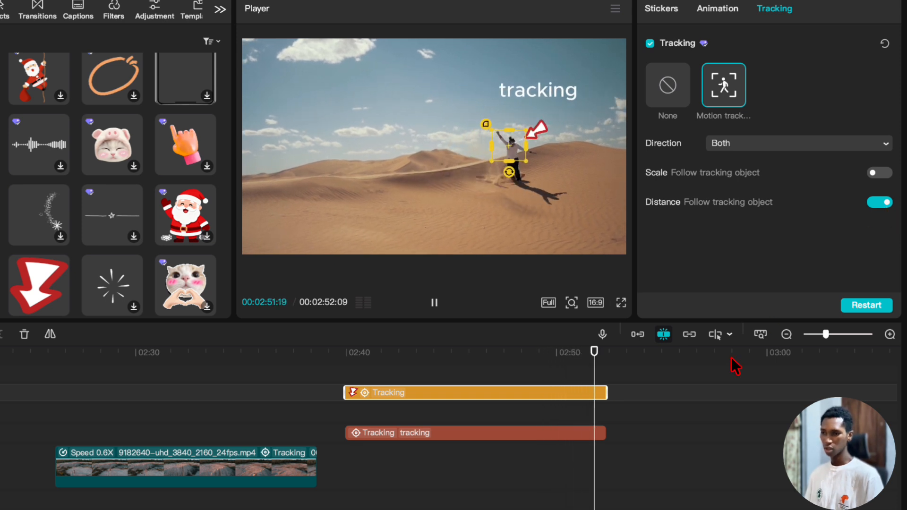
click(346, 355)
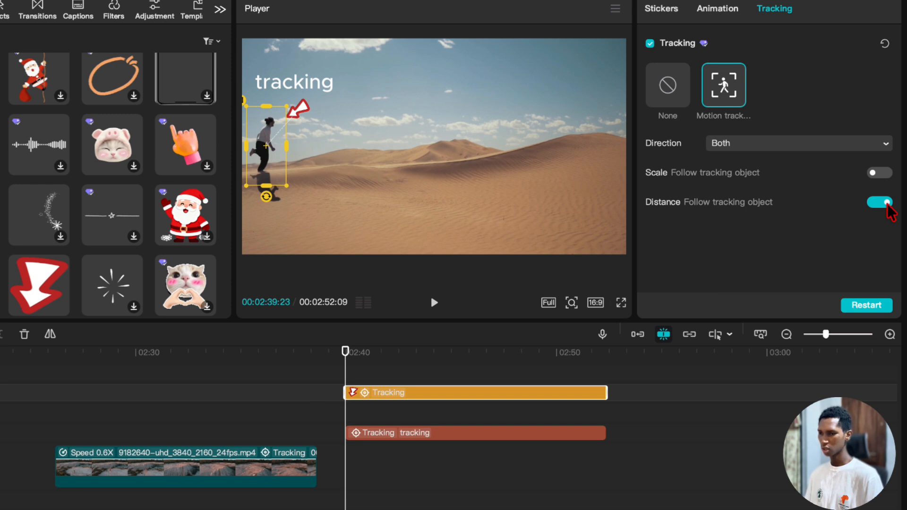
key(space)
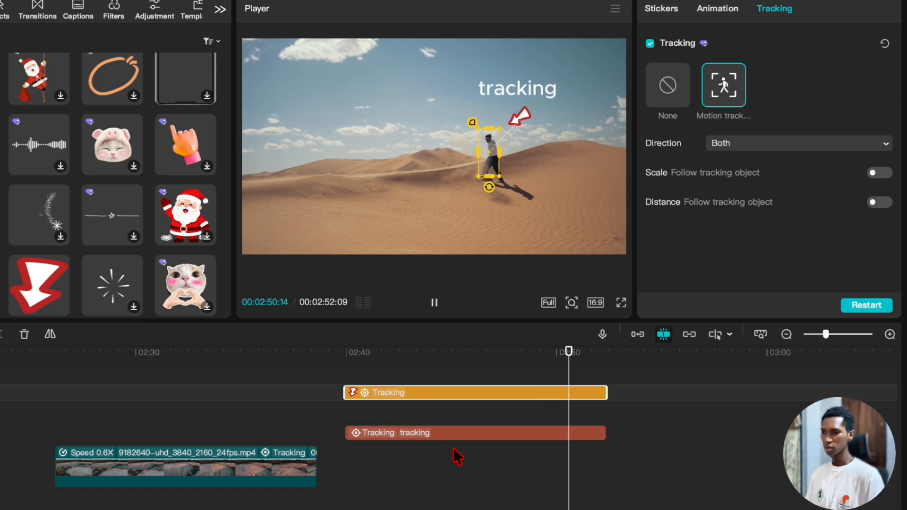
click(560, 491)
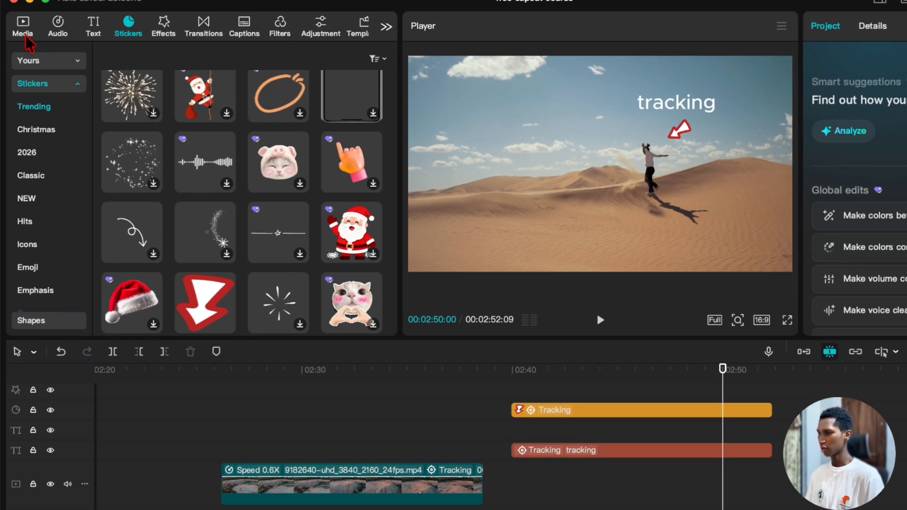
Step: Add ai img.jpg from the extra folder as an overlay above the second desert clip, matching the clip's length of 00:00:12:10
click(22, 29)
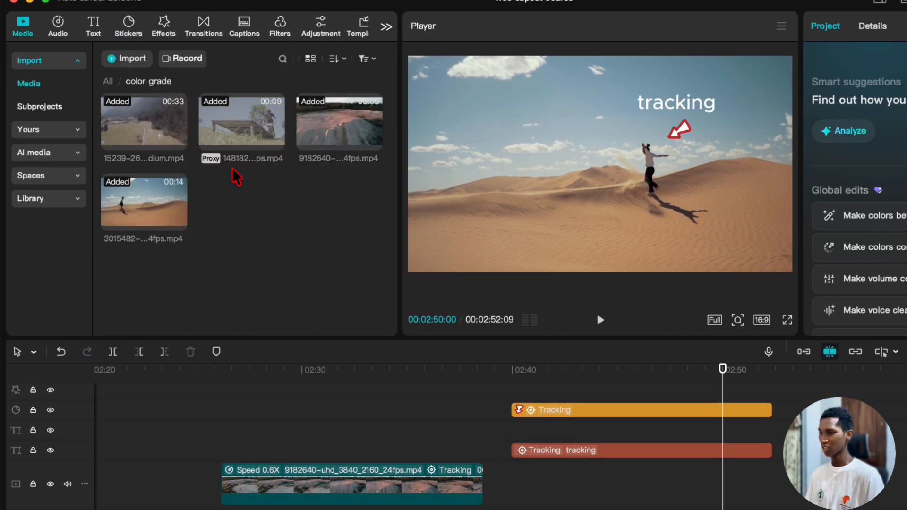
click(108, 82)
double_click(235, 135)
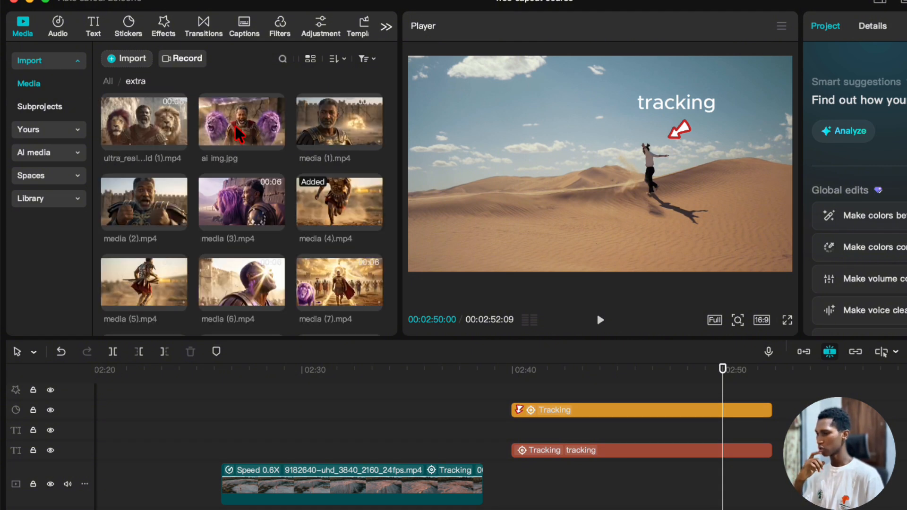
drag(241, 127, 771, 500)
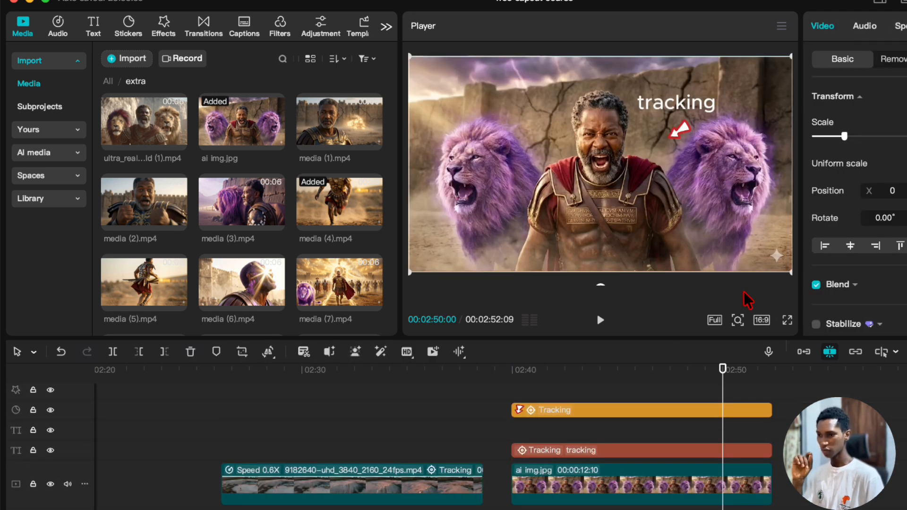
drag(792, 272, 642, 187)
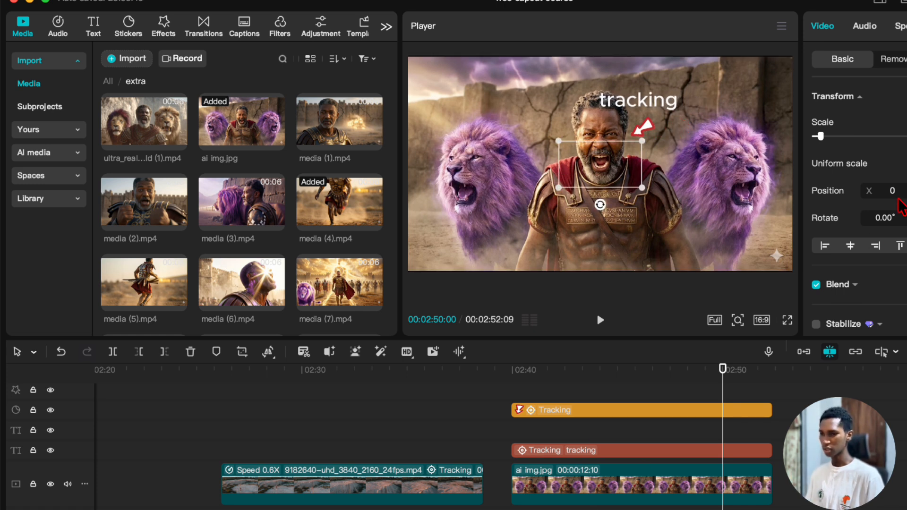
scroll(597, 473, down, 2)
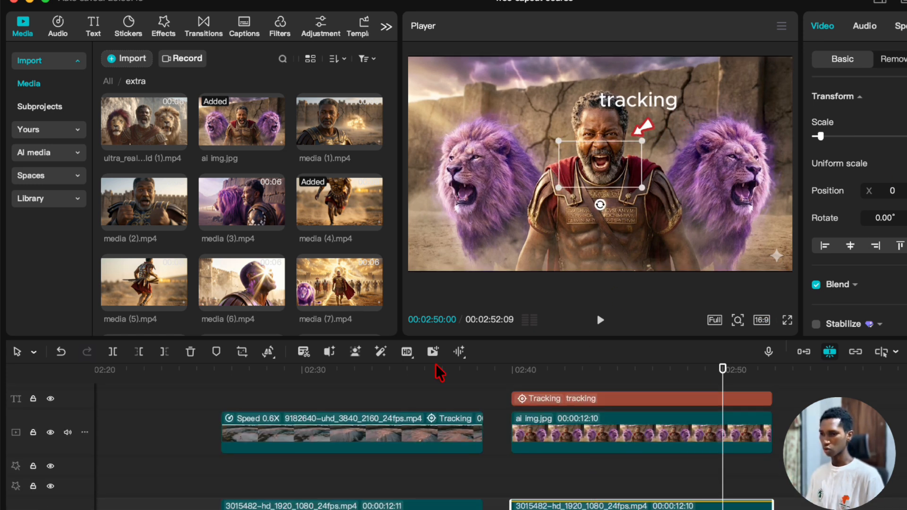
key(super+z)
Step: Shrink the ai img.jpg overlay to a small thumbnail and place it above the runner's head at 00:02:39:23
click(518, 422)
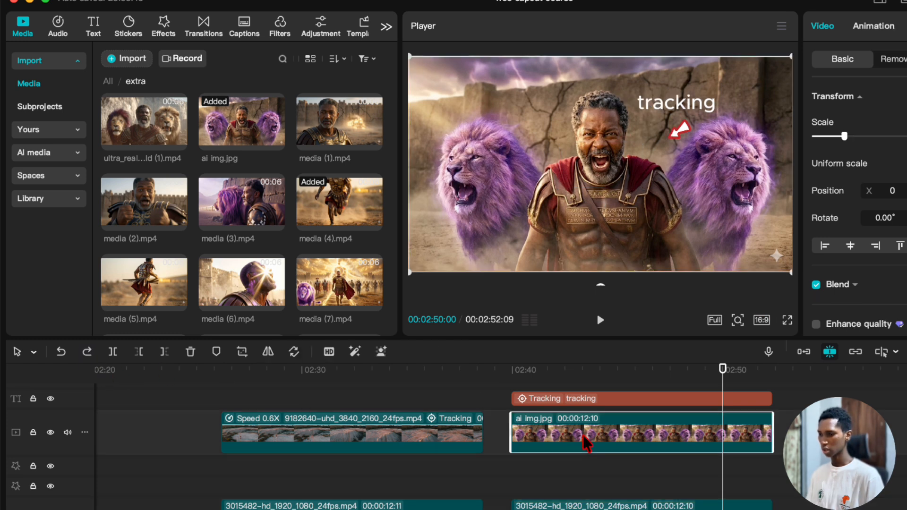
drag(822, 134, 819, 135)
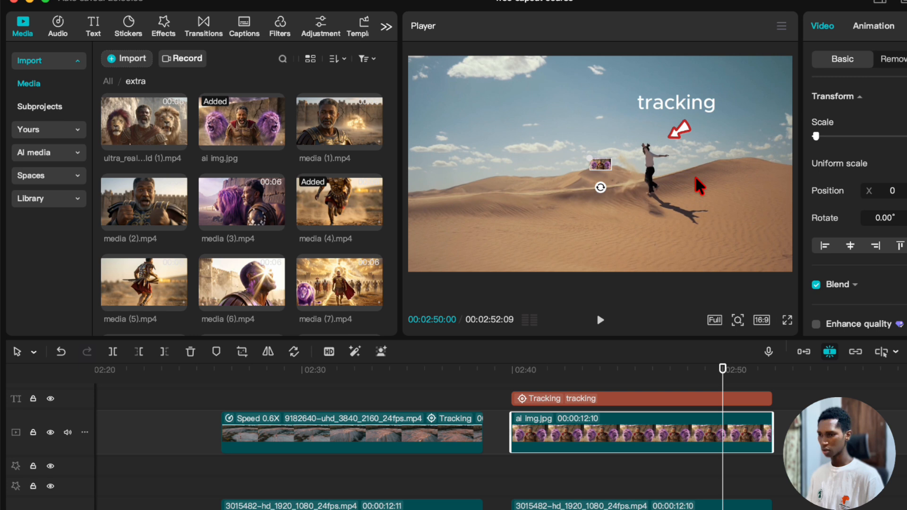
click(514, 384)
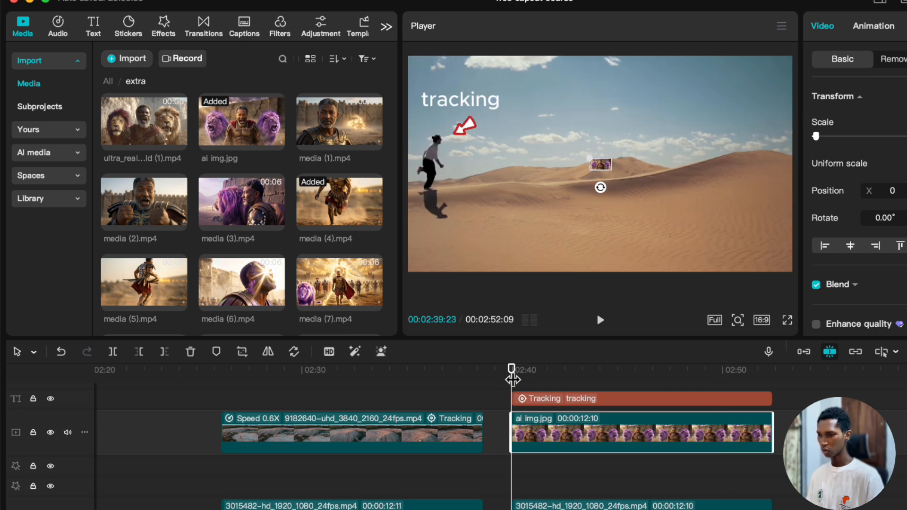
drag(604, 173, 431, 122)
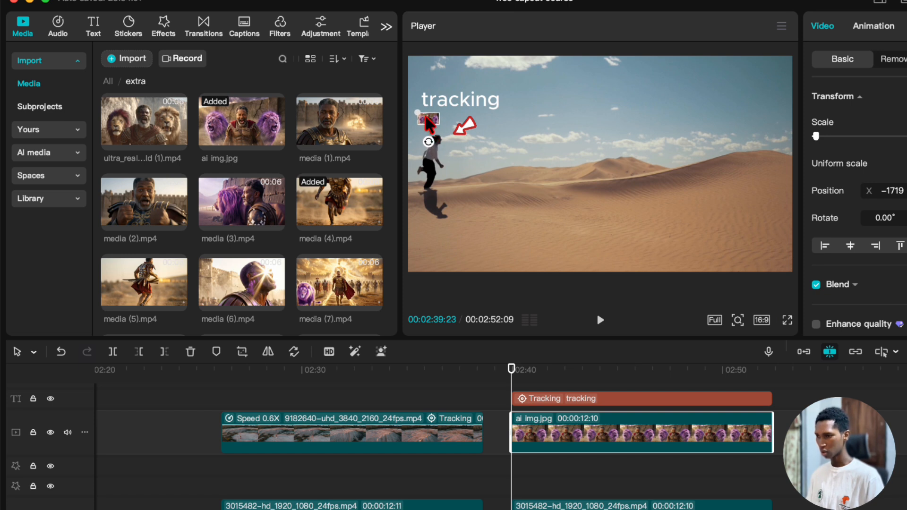
drag(417, 112, 414, 111)
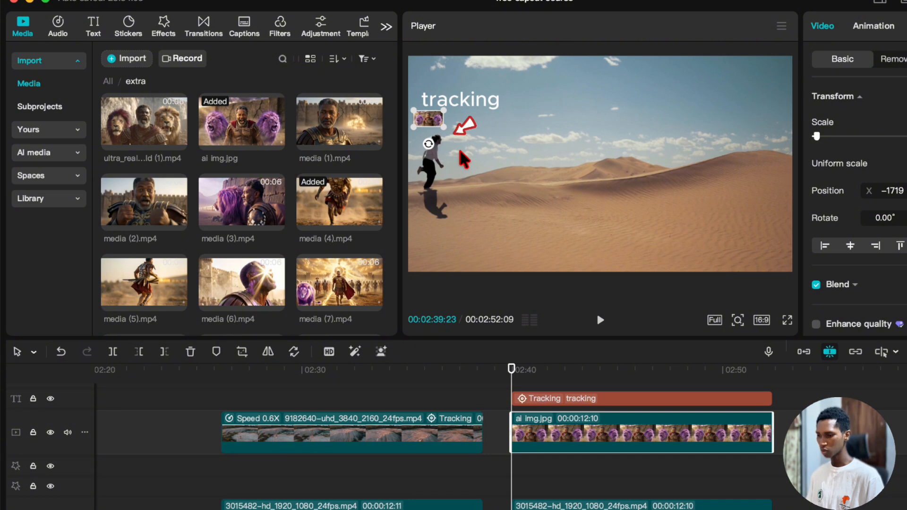
Step: Enlarge the image overlay to 11% and position it above the "tracking" text at X -1435, Y 888
click(736, 323)
click(722, 315)
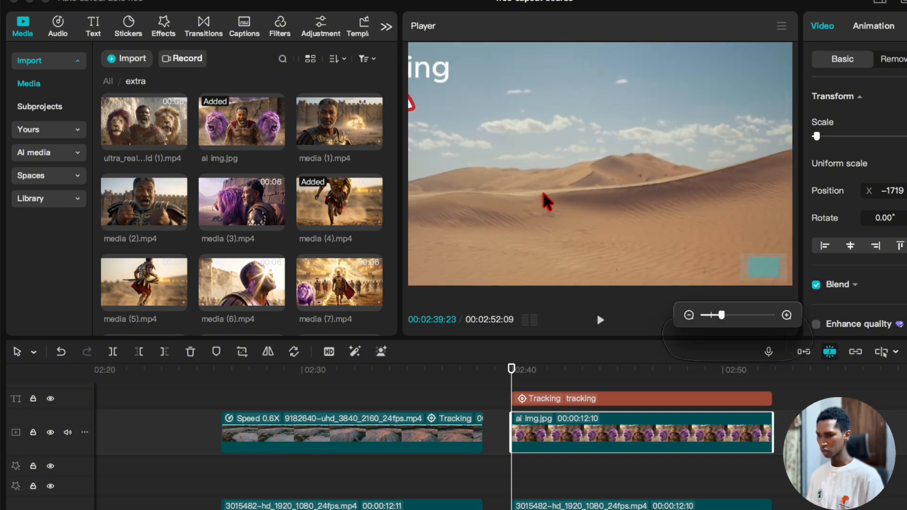
scroll(543, 194, left, 3)
drag(434, 103, 436, 106)
scroll(449, 116, up, 3)
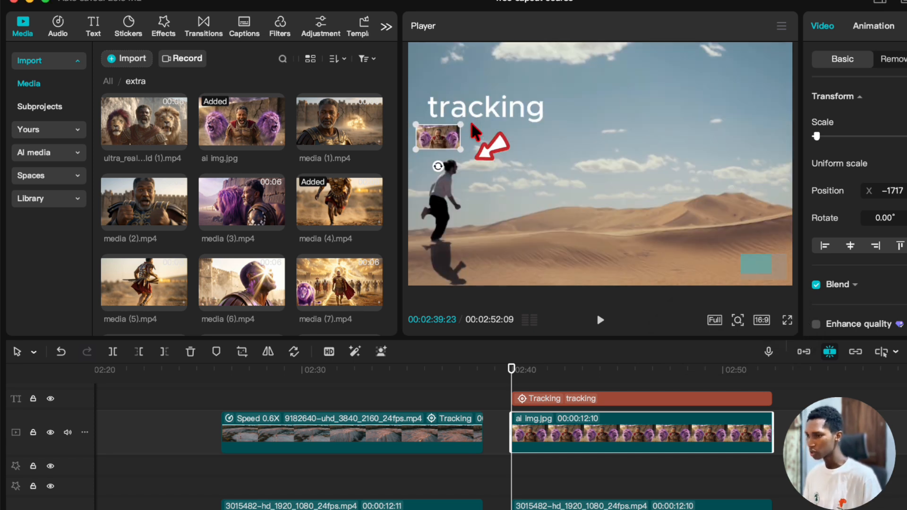
drag(443, 142, 488, 78)
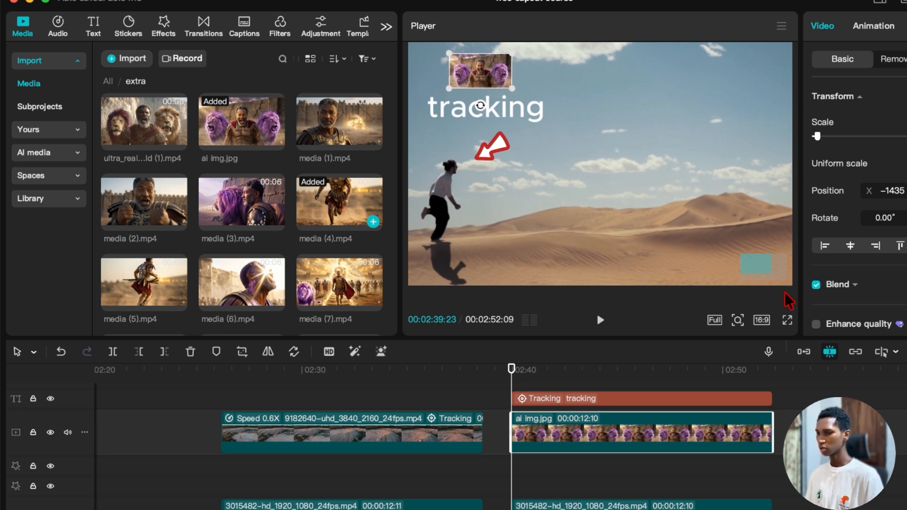
click(738, 322)
drag(719, 316, 709, 317)
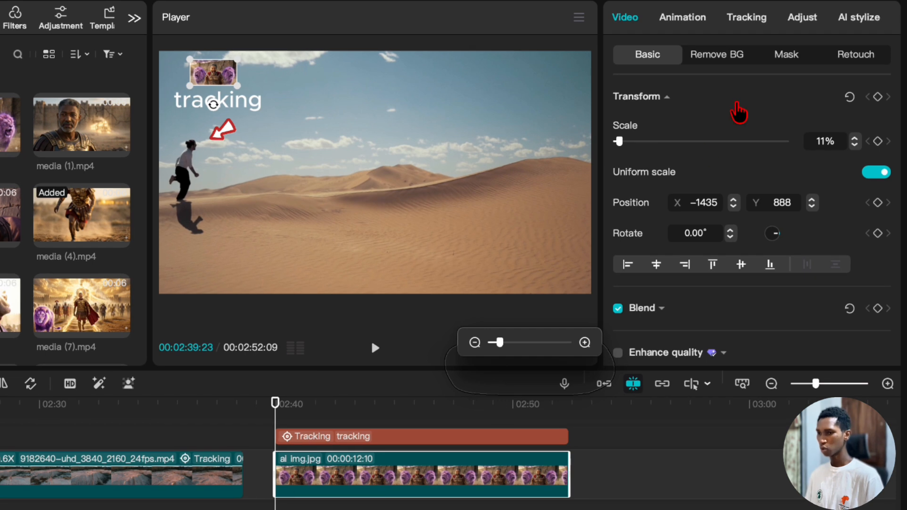
Step: Motion-track the image overlay to the running man with Scale and Distance following switched off, and play back the result
click(749, 21)
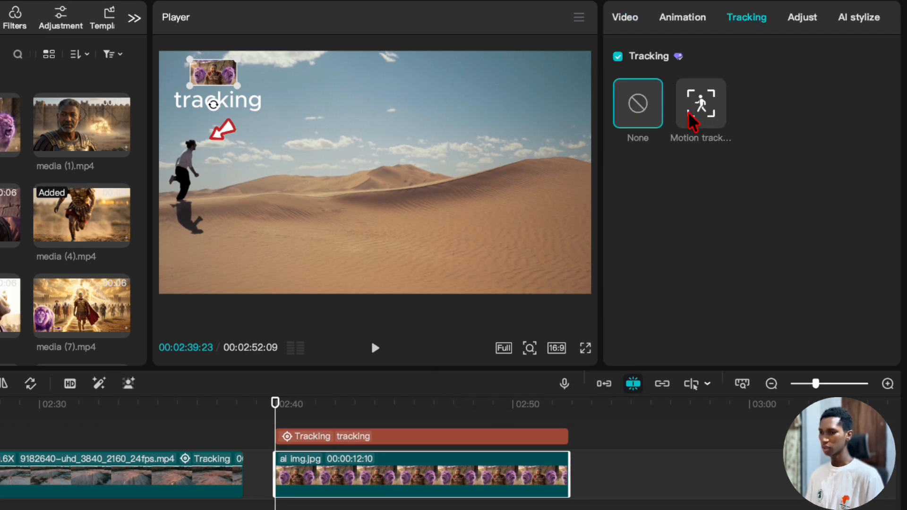
click(692, 121)
drag(387, 169, 189, 187)
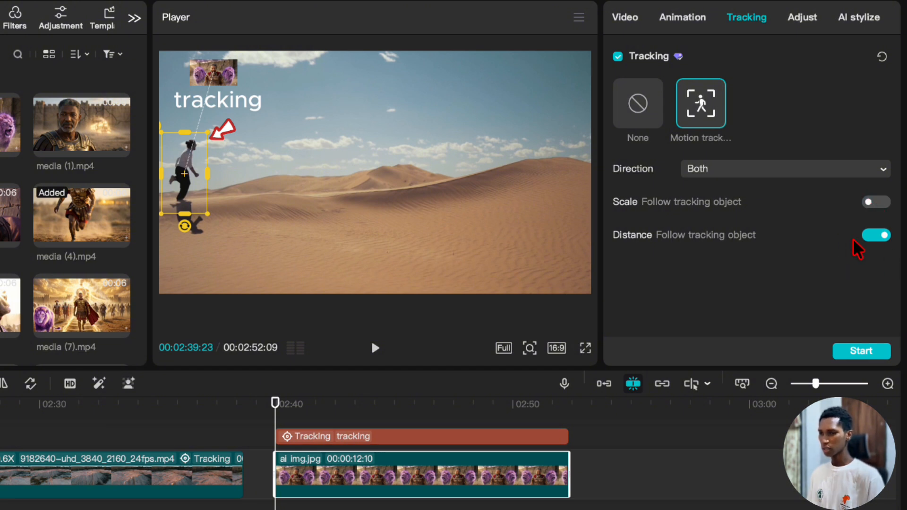
click(863, 356)
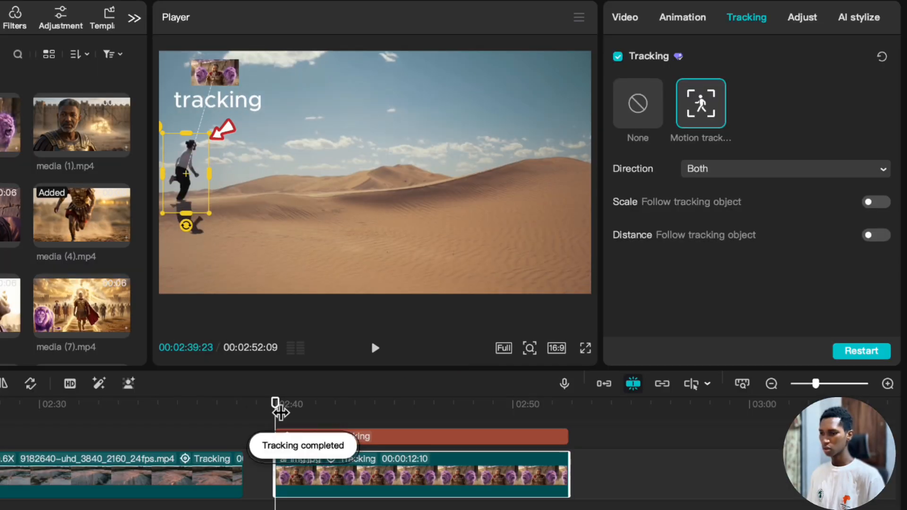
key(space)
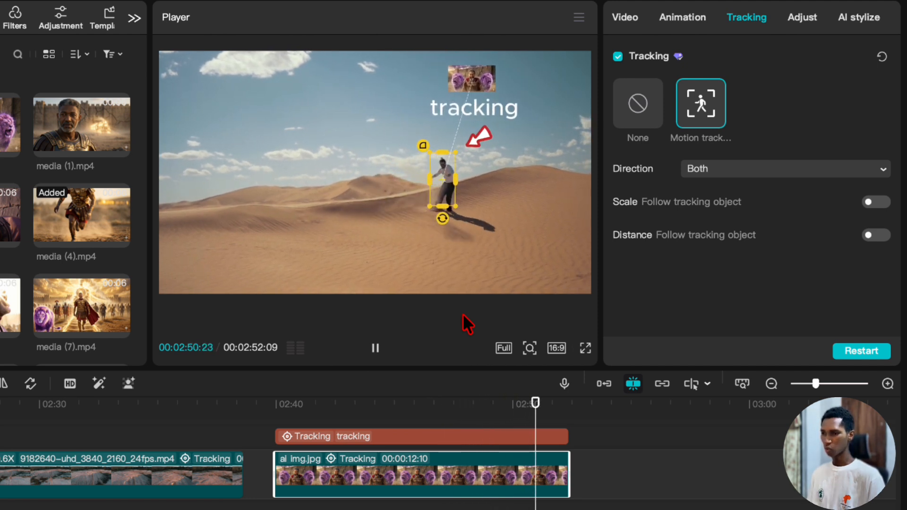
click(371, 339)
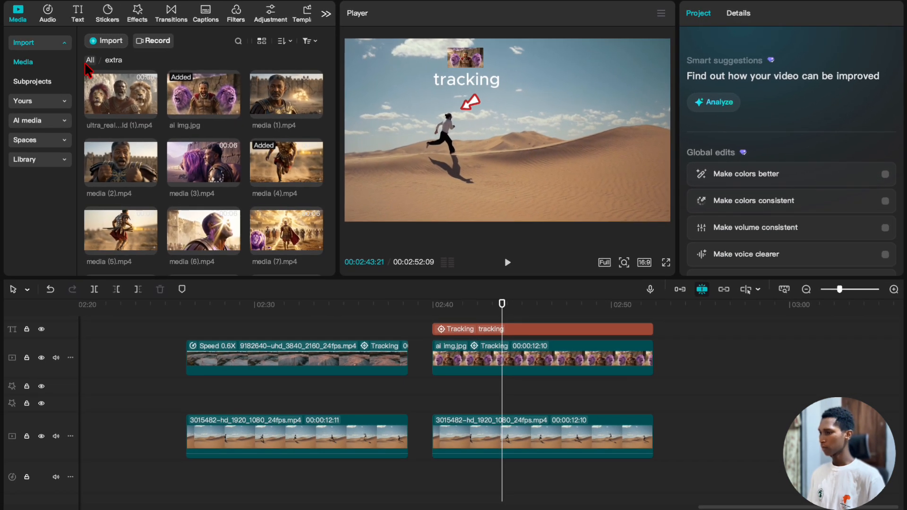
Step: Add the 9182640 motorbike clip from the color grade folder to the main track after the second desert clip, at 00:02:54:15
click(90, 61)
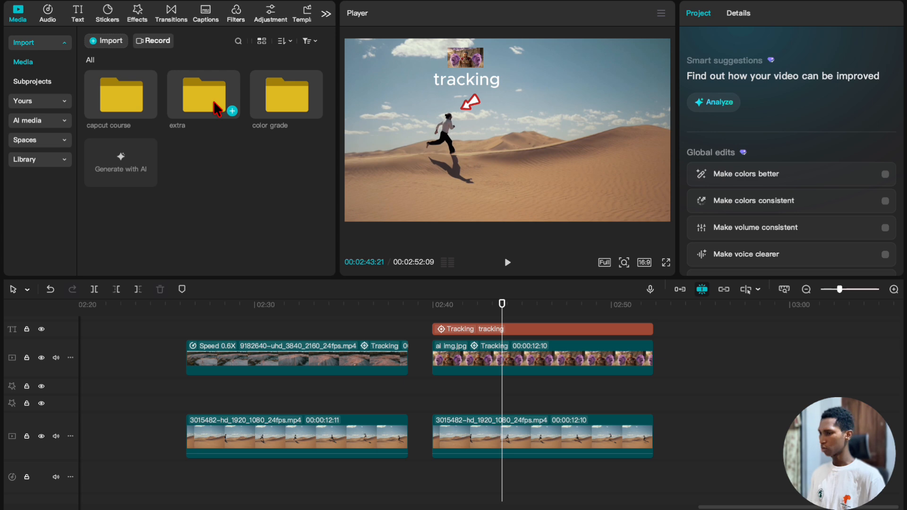
double_click(292, 100)
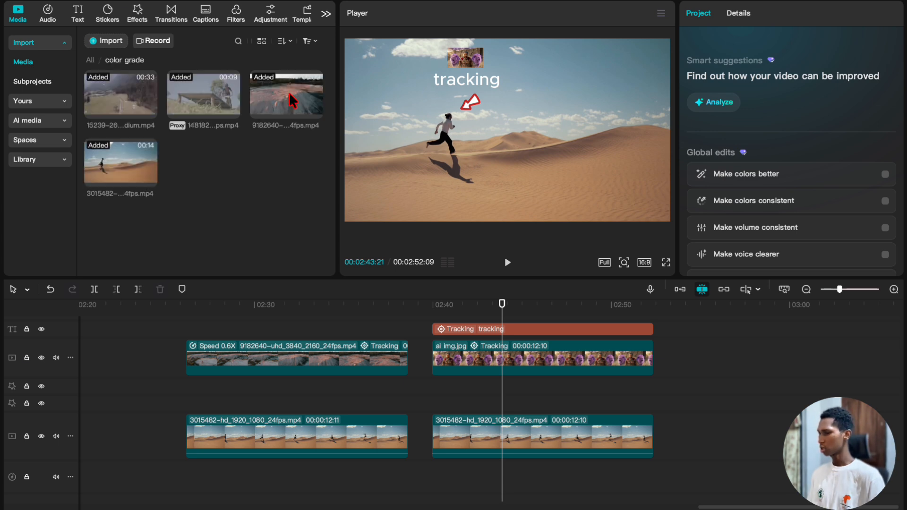
click(285, 106)
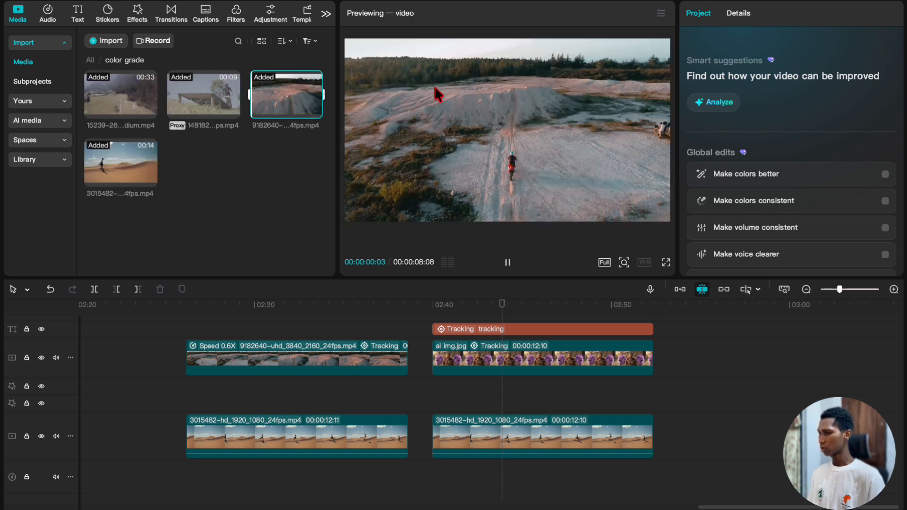
drag(537, 268, 699, 437)
click(508, 323)
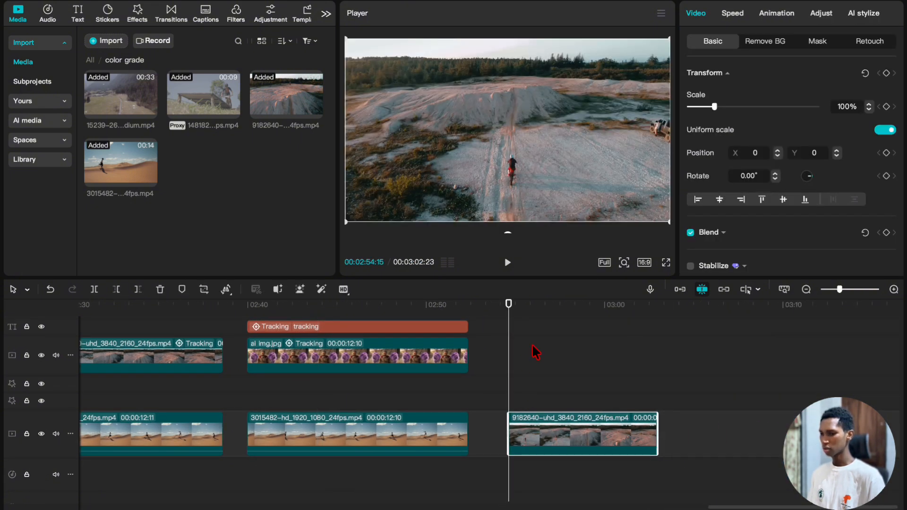
click(535, 352)
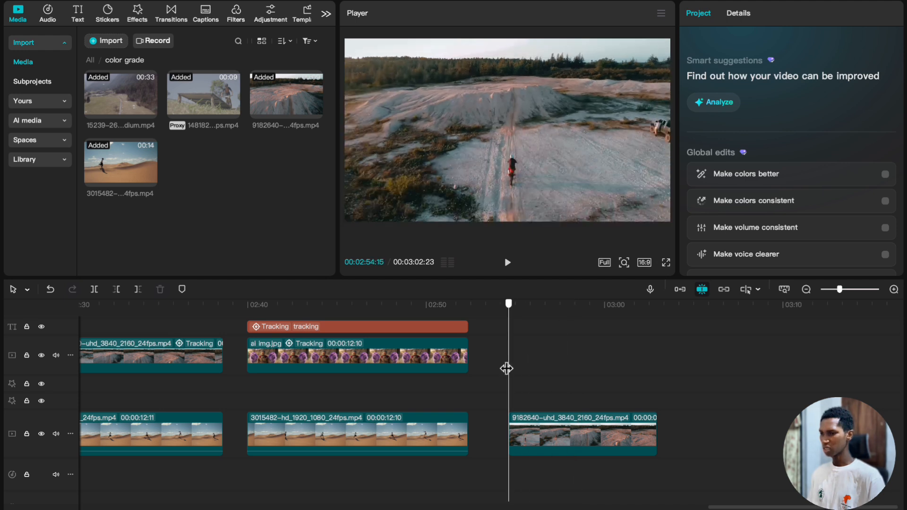
click(530, 451)
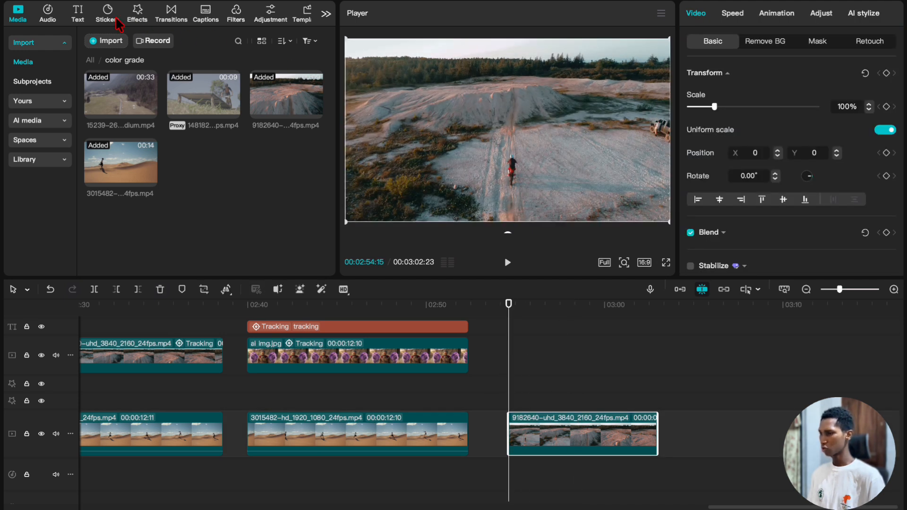
Step: Add a default text above the motorbike clip at 00:02:54:15 and extend it to the clip's full length
click(78, 15)
click(129, 78)
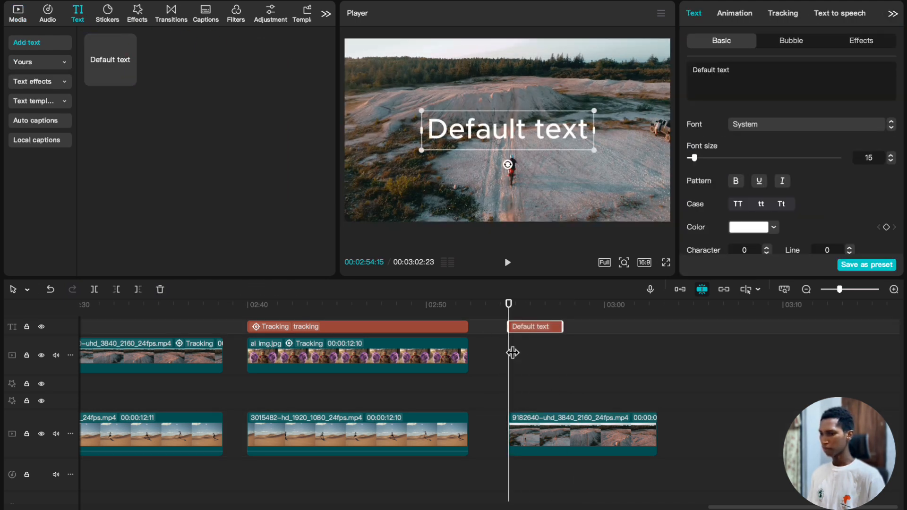
drag(563, 327, 658, 326)
click(530, 352)
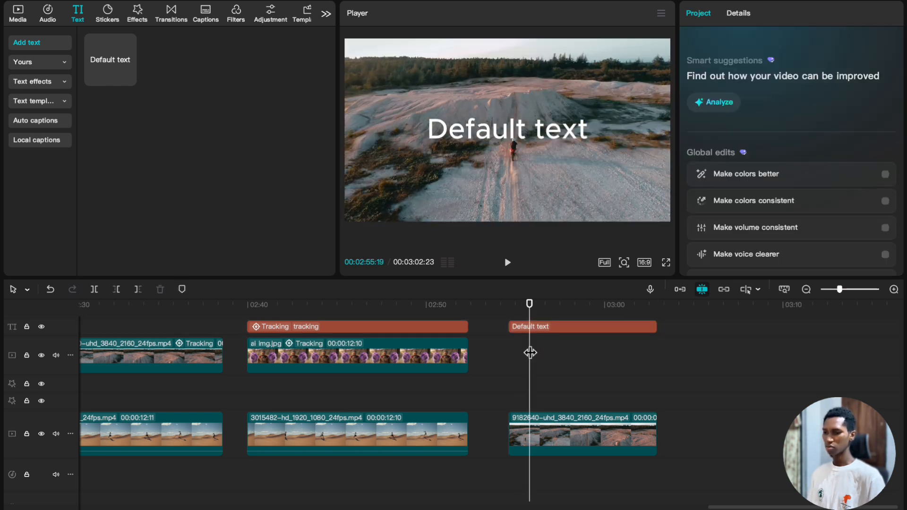
Step: Change the new text to "tracking", shrink it, and place it just beside the motorbike rider at 00:02:55:19
click(531, 328)
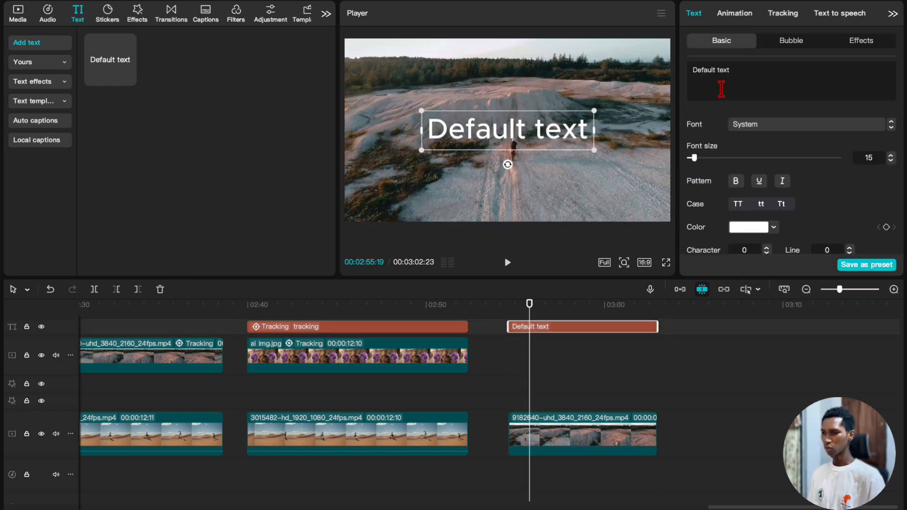
click(749, 80)
key(ctrl+a)
text(trac)
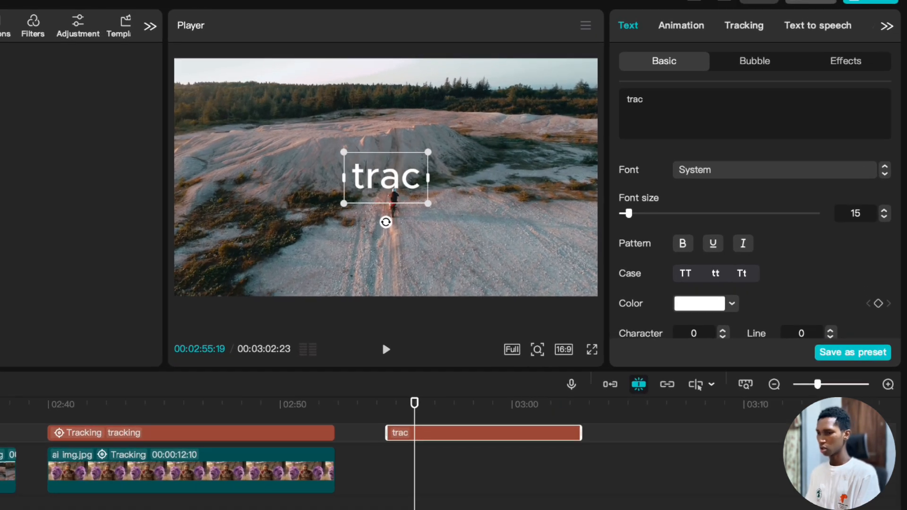
text(king)
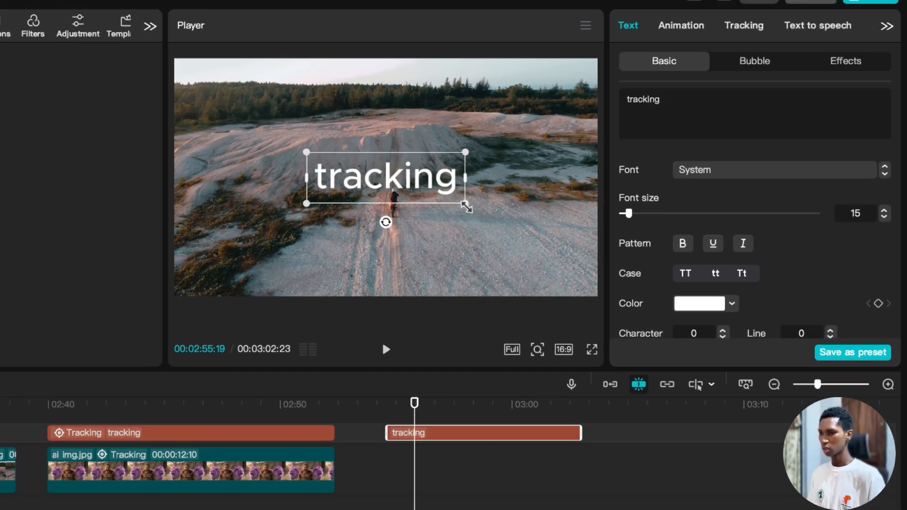
mouse_move(446, 203)
mouse_down()
mouse_move(451, 251)
mouse_move(408, 227)
mouse_move(434, 208)
mouse_up()
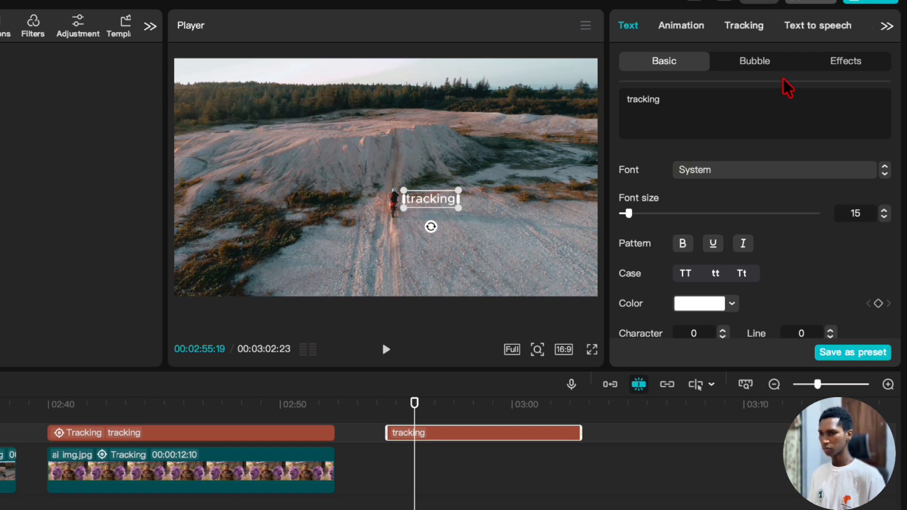
Step: Motion-track the "tracking" text to the motorbike rider with Direction Both and Scale and Distance following switched on
click(751, 29)
click(681, 129)
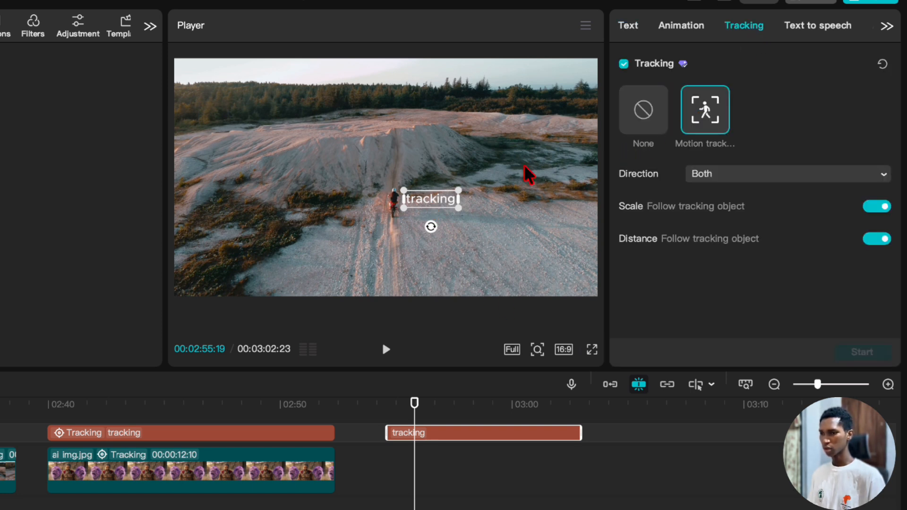
mouse_move(378, 196)
mouse_down()
mouse_move(405, 209)
mouse_move(408, 222)
mouse_move(397, 197)
mouse_move(397, 216)
mouse_move(394, 205)
mouse_up()
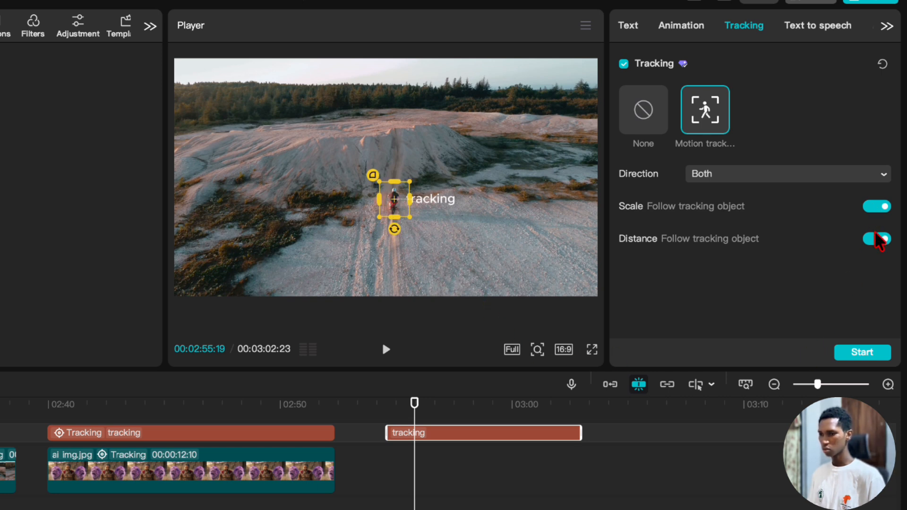
click(859, 356)
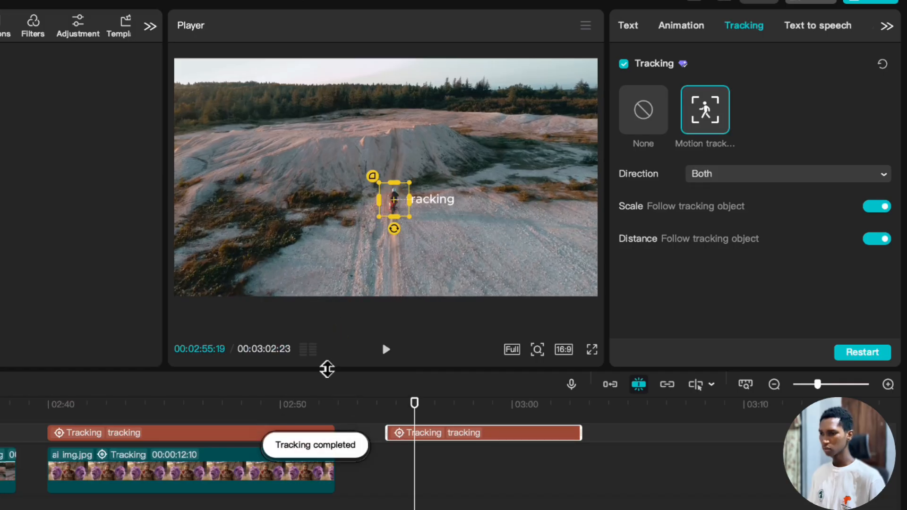
Step: Play back the motorbike clip from its start to check how the text follows the rider
click(384, 423)
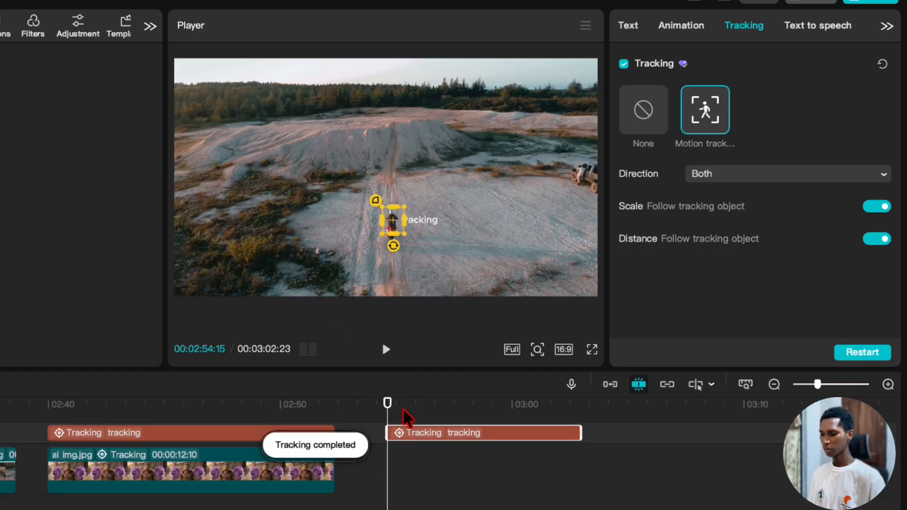
key(space)
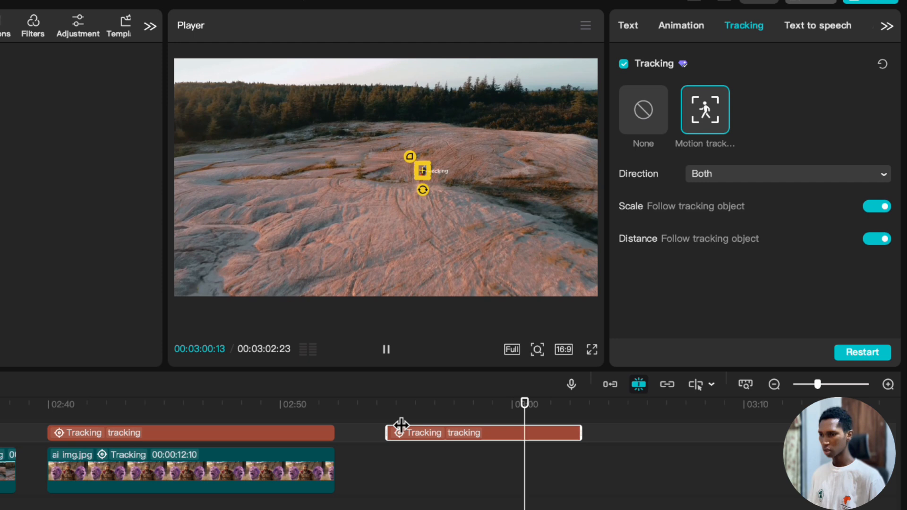
click(506, 480)
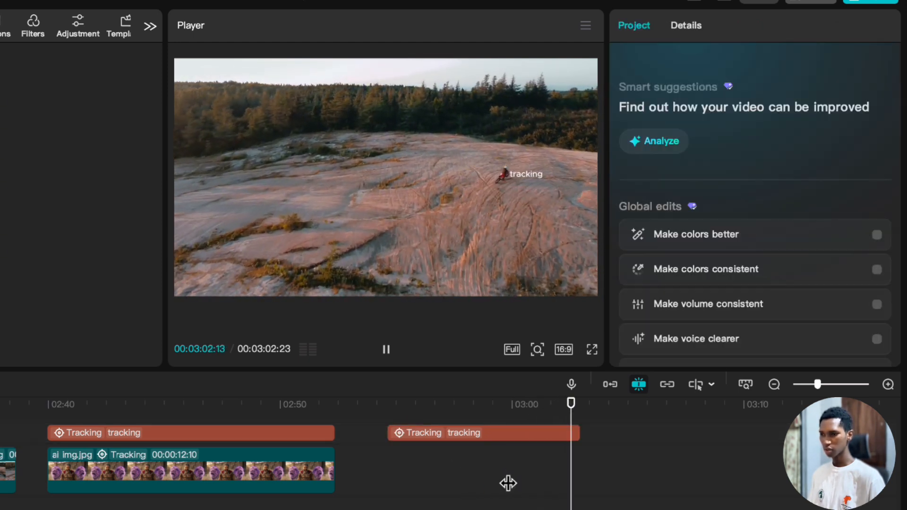
click(377, 464)
key(space)
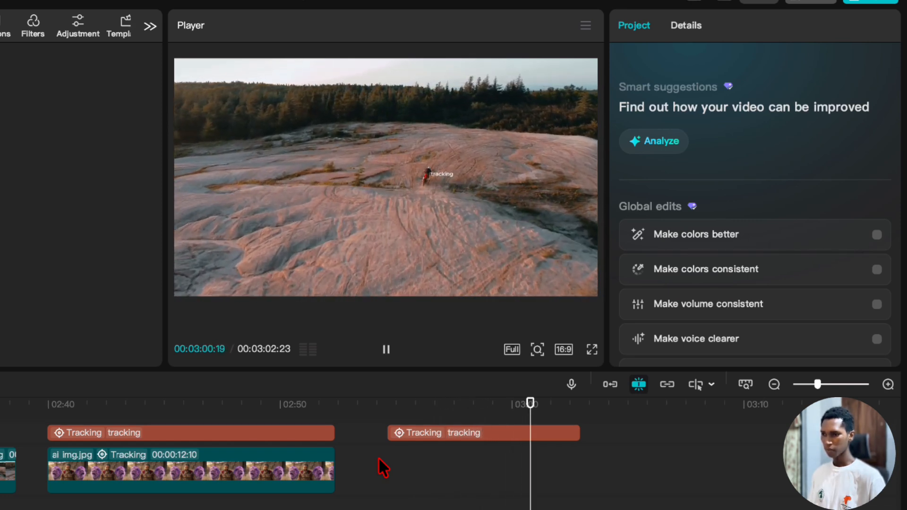
click(485, 504)
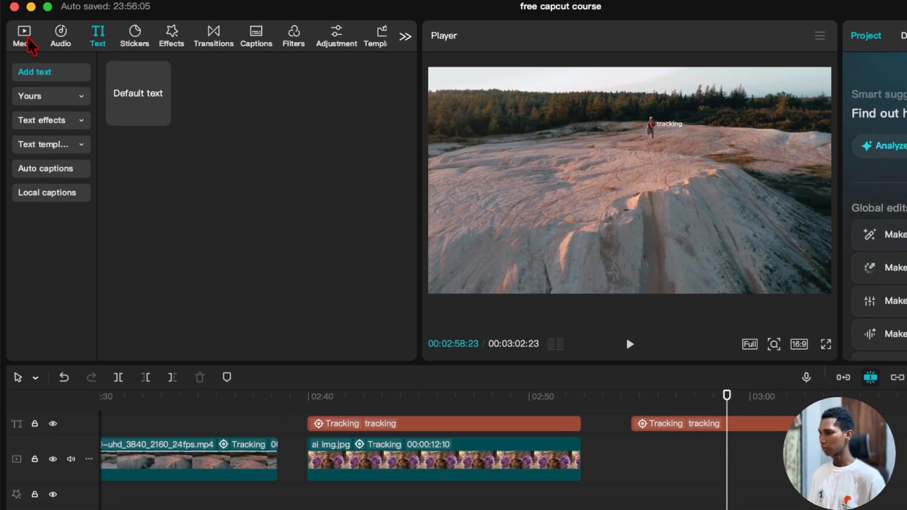
Step: Add cc guide.mov from the capcut course folder to the main track after the motorbike clip
click(29, 46)
click(745, 492)
scroll(755, 494, down, 3)
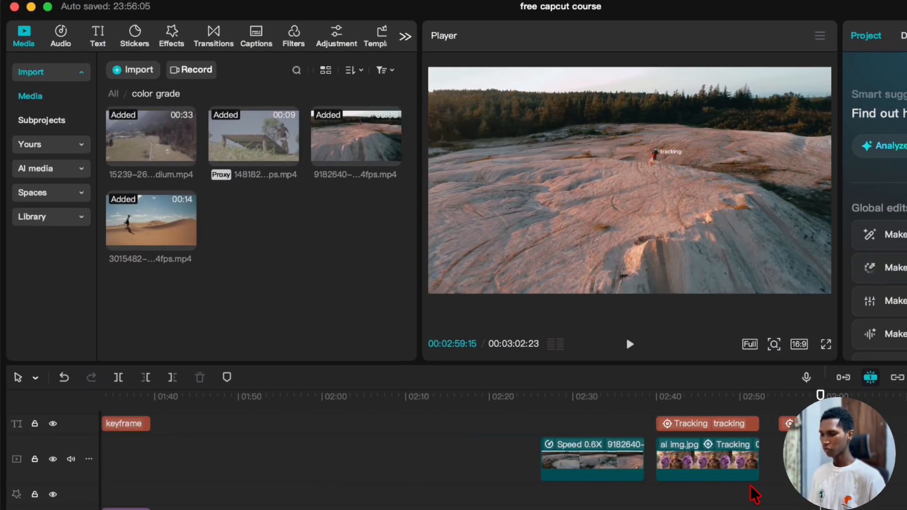
click(114, 94)
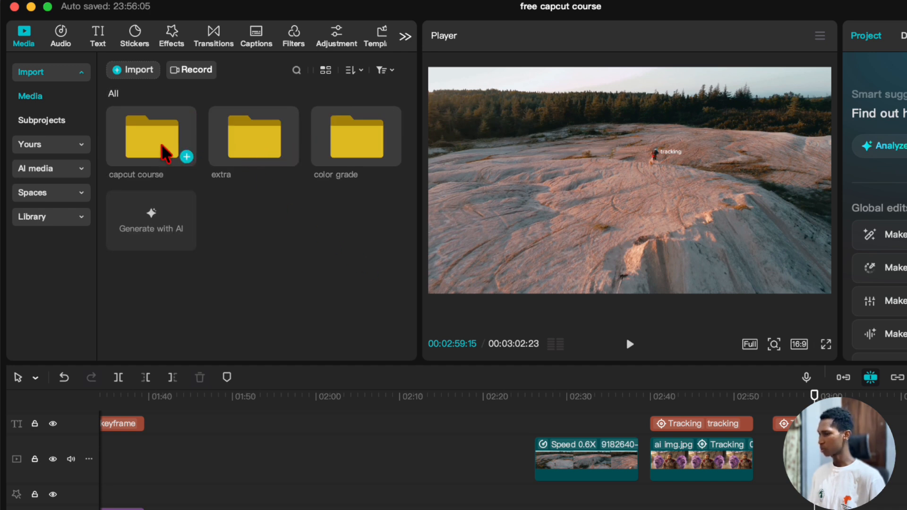
double_click(163, 152)
scroll(307, 277, down, 5)
drag(155, 324, 690, 461)
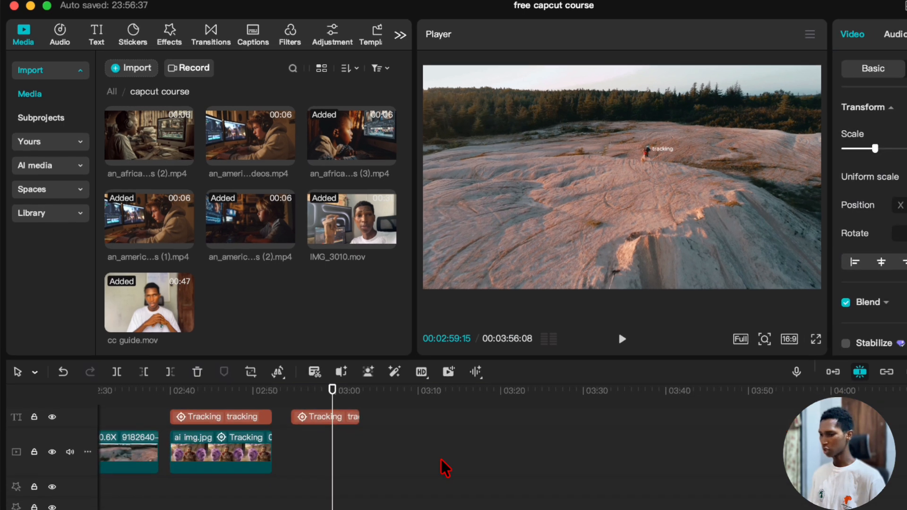
Step: Trim away the start of cc guide.mov up to 00:03:17:22, where the man holds up one finger
click(445, 471)
drag(445, 472, 469, 471)
mouse_move(378, 365)
mouse_down()
mouse_move(401, 364)
mouse_move(395, 368)
mouse_up()
click(412, 425)
key(q)
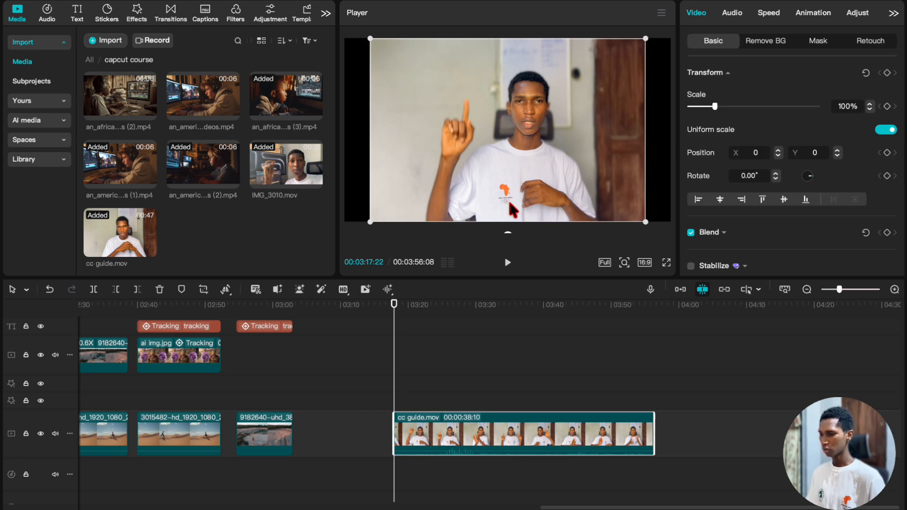
Step: Cut off the rest of cc guide.mov after the short finger section and move the clip closer to the motorbike clip
drag(413, 361, 446, 381)
click(453, 449)
key(w)
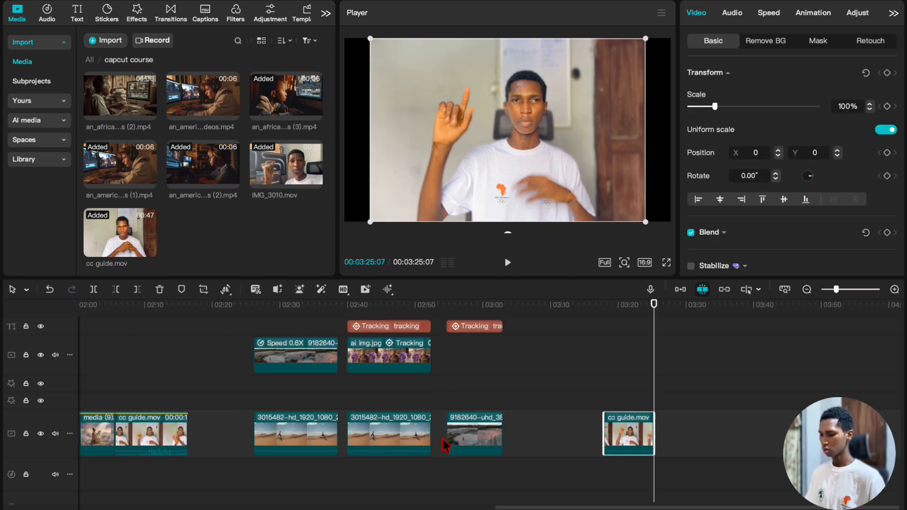
drag(626, 437, 553, 411)
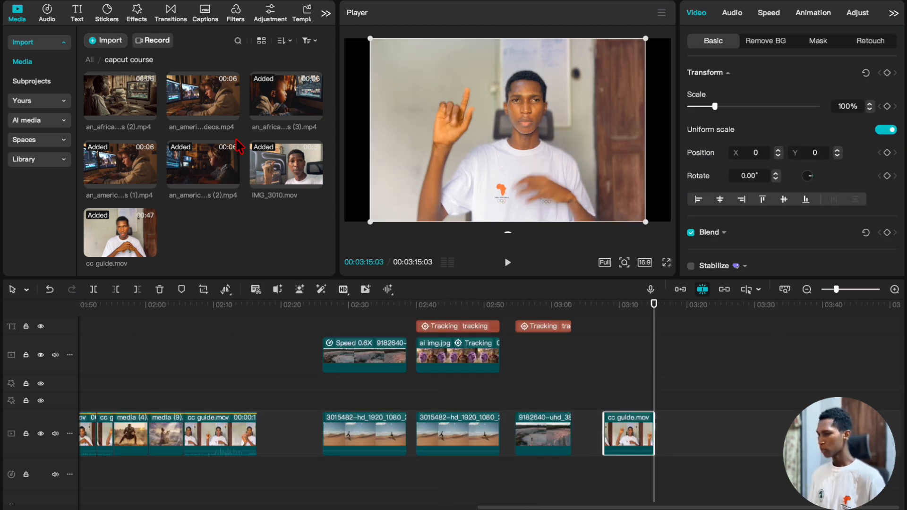
Step: Place the Gemini warrior image from the capcut course folder as an overlay directly above the cc guide.mov clip
scroll(241, 144, down, 5)
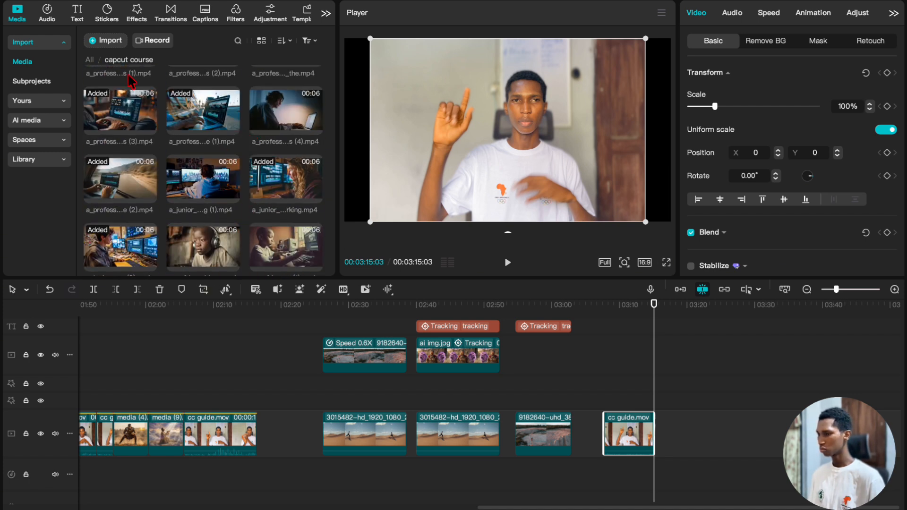
scroll(186, 140, up, 3)
drag(137, 109, 654, 356)
click(625, 427)
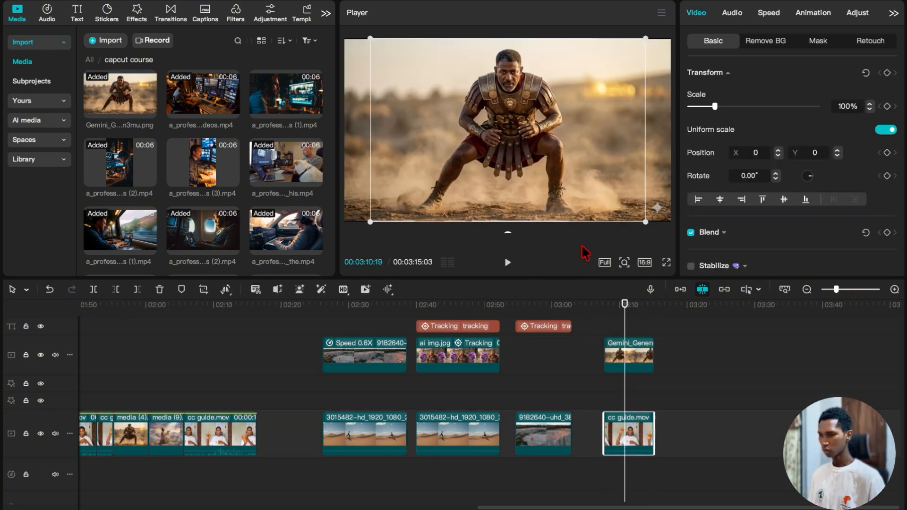
Step: Shrink the warrior image overlay to 16% and position it above the raised finger at X -976, Y 621
click(629, 363)
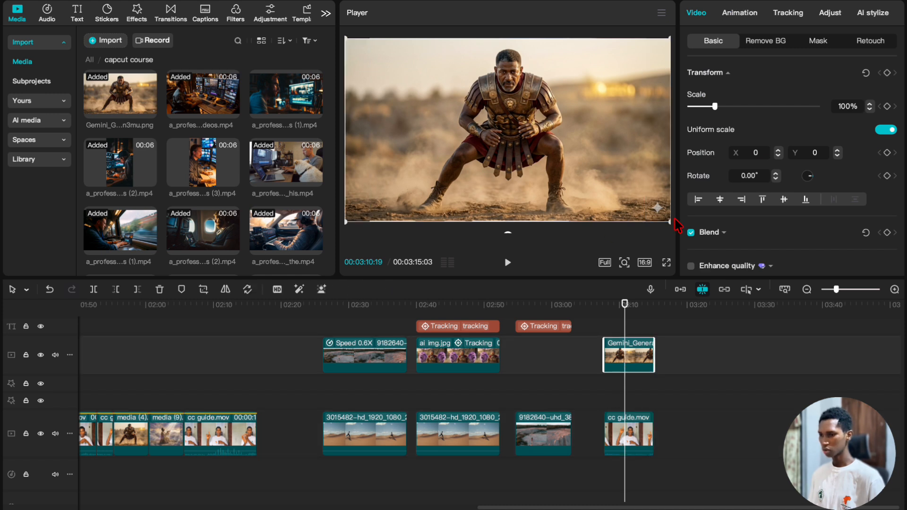
drag(668, 220, 415, 94)
drag(426, 90, 425, 85)
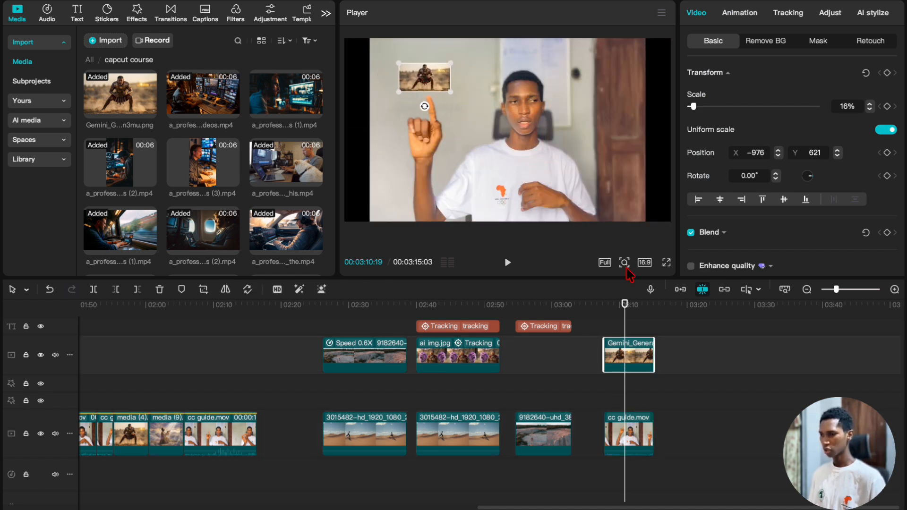
Step: Enlarge the cc guide.mov clip to 119% so that it fills the frame
click(606, 399)
click(621, 426)
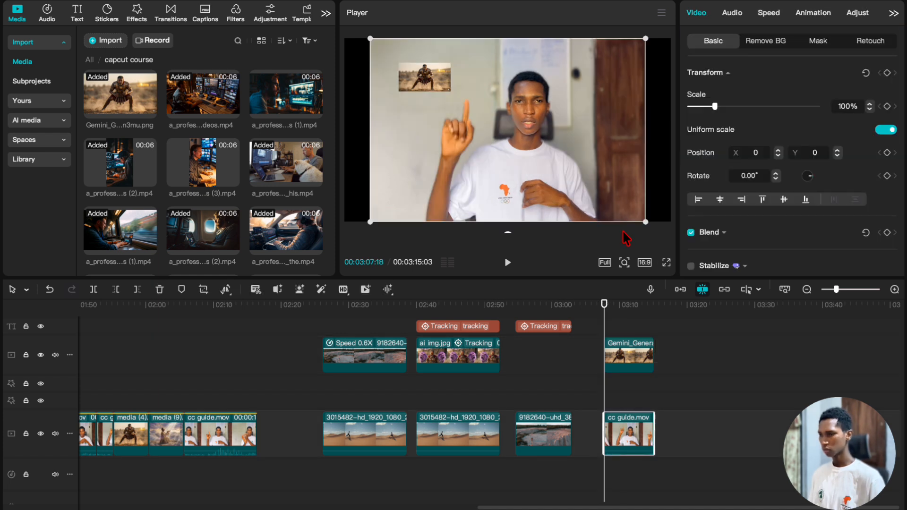
drag(646, 223, 684, 245)
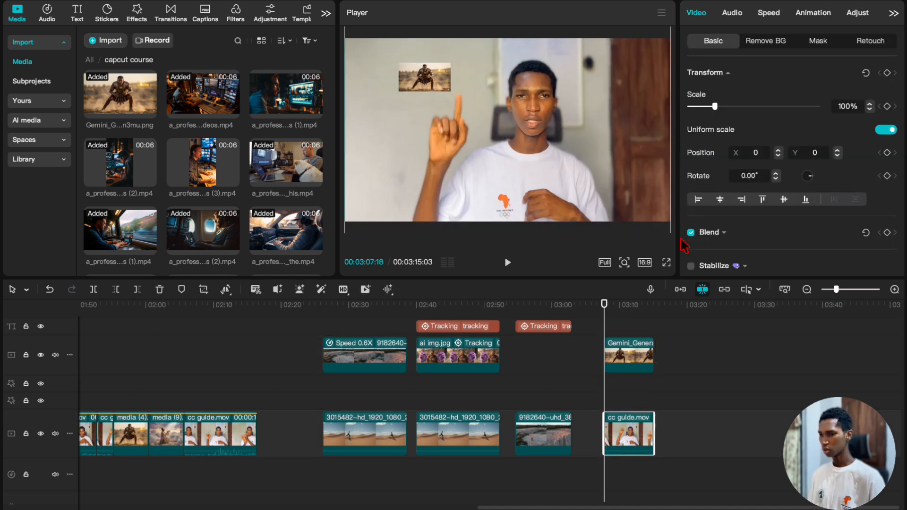
mouse_move(616, 309)
mouse_down()
mouse_move(646, 307)
mouse_move(619, 307)
mouse_move(610, 320)
mouse_up()
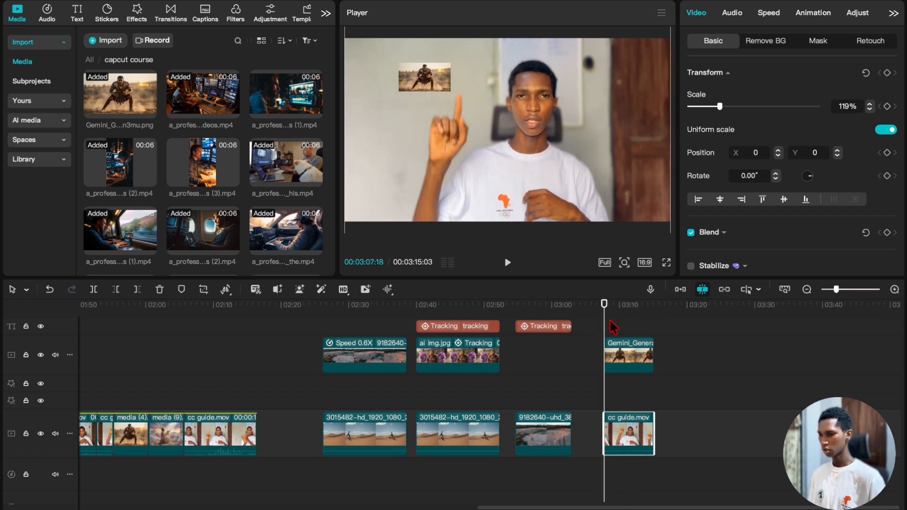
Step: Reduce the warrior image to 11% and center it above the fingertip at X -556, Y 603 at 00:03:07:18
click(617, 349)
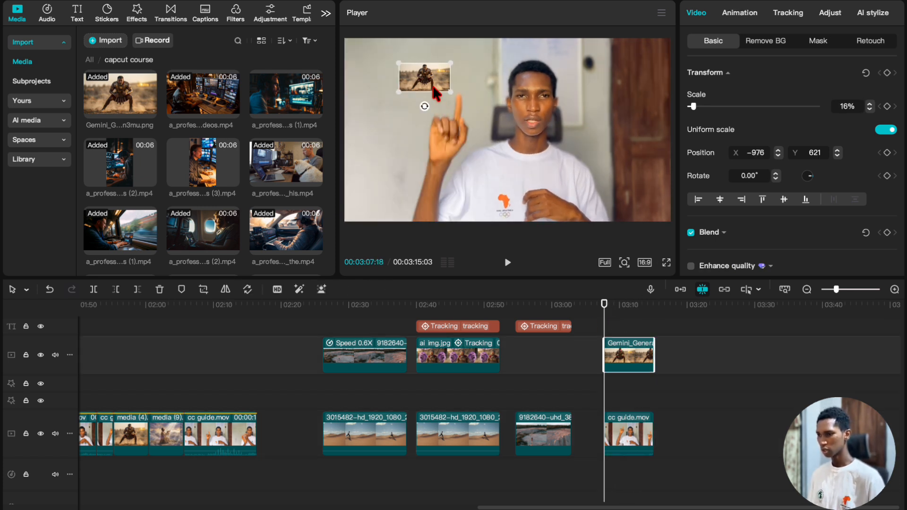
mouse_move(455, 81)
mouse_down()
mouse_move(474, 81)
mouse_move(466, 88)
mouse_up()
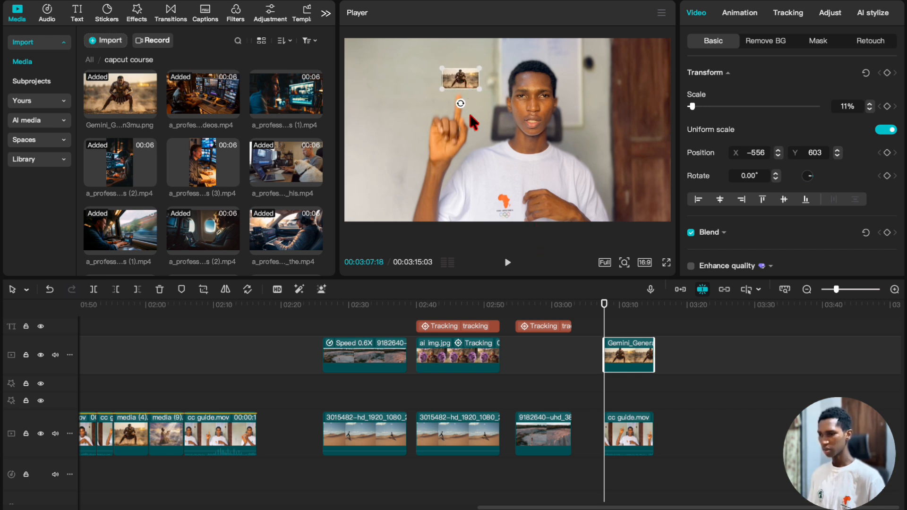
click(615, 332)
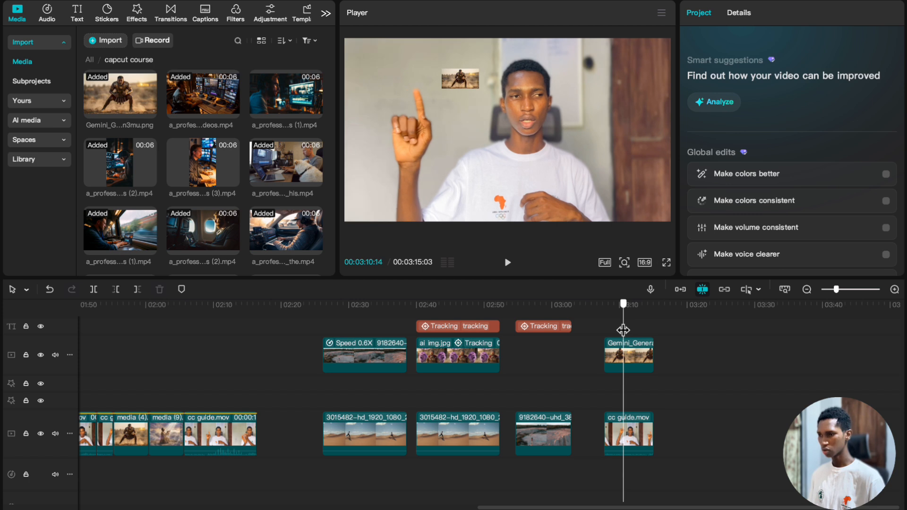
click(607, 335)
click(627, 360)
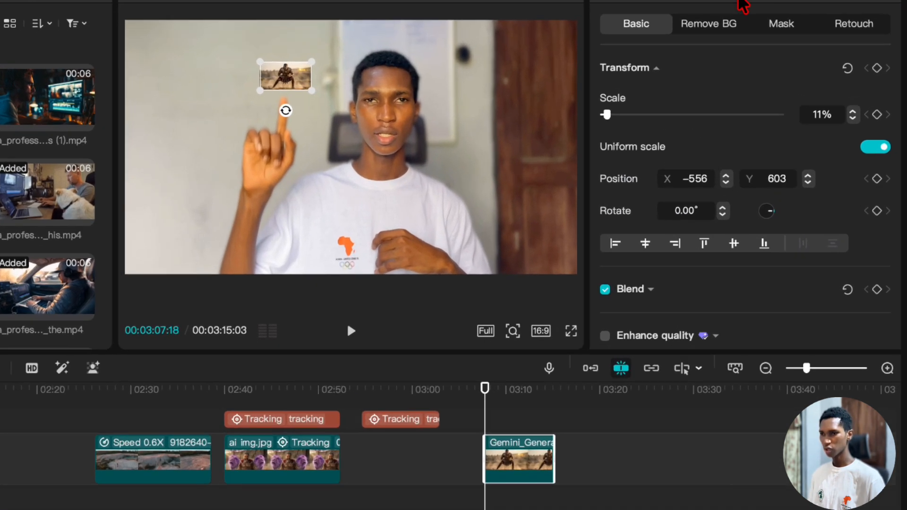
Step: Motion-track the warrior image to the raised finger with Scale following off and Distance following on, and play back the result
click(788, 10)
click(680, 76)
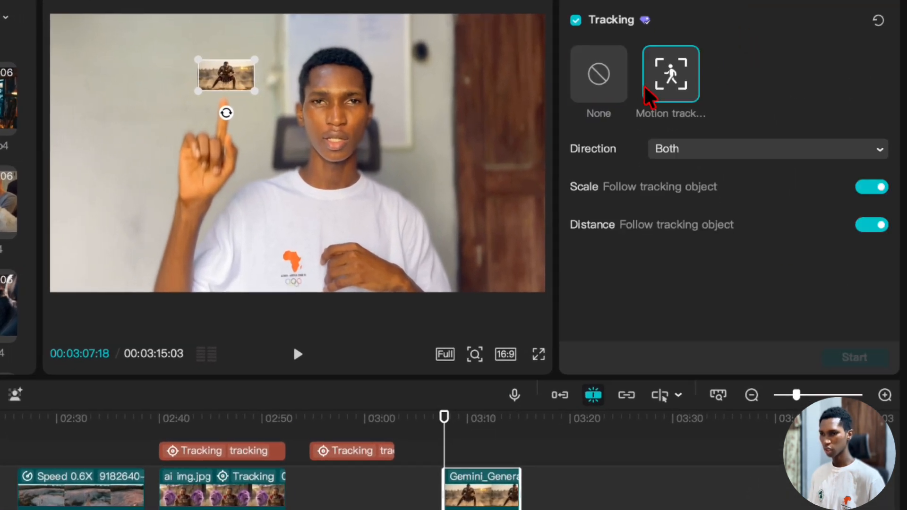
drag(298, 162, 226, 135)
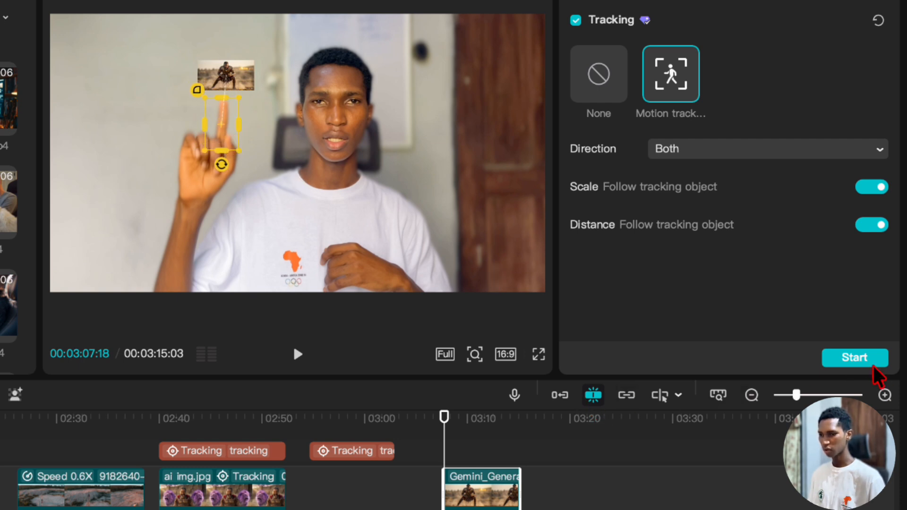
click(875, 189)
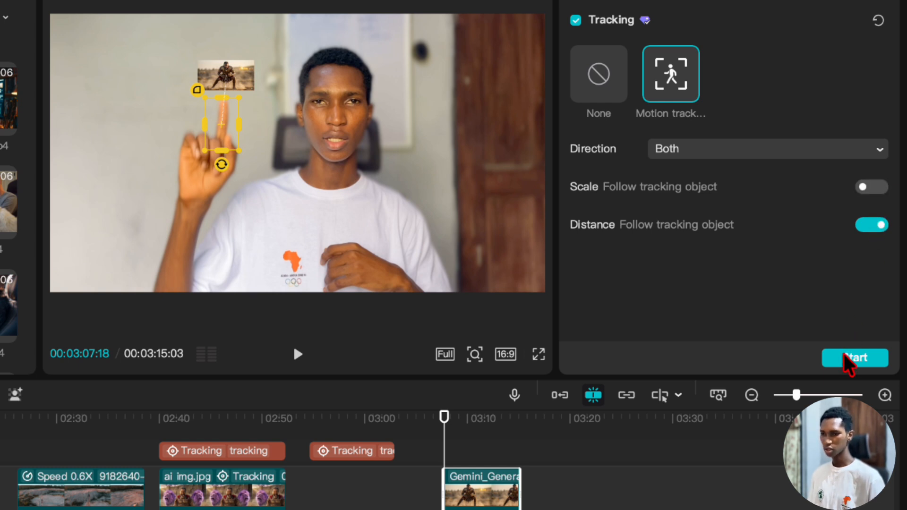
click(846, 358)
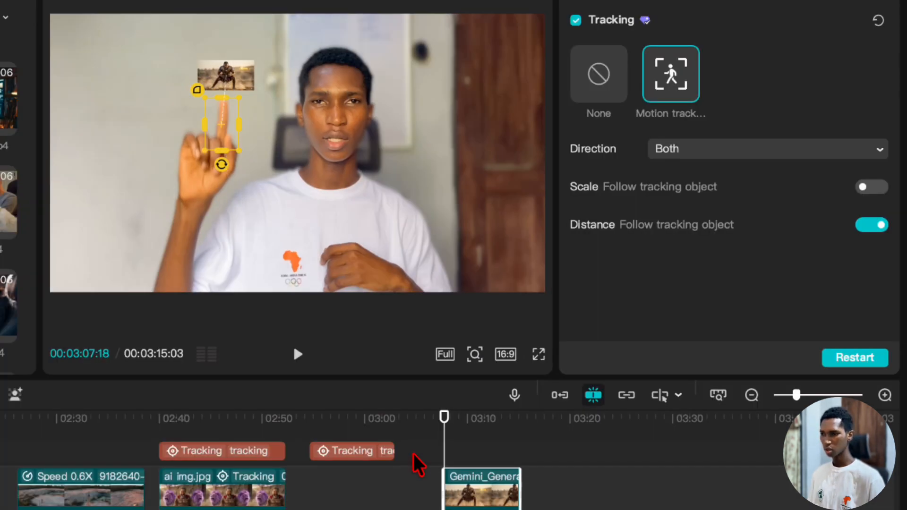
key(space)
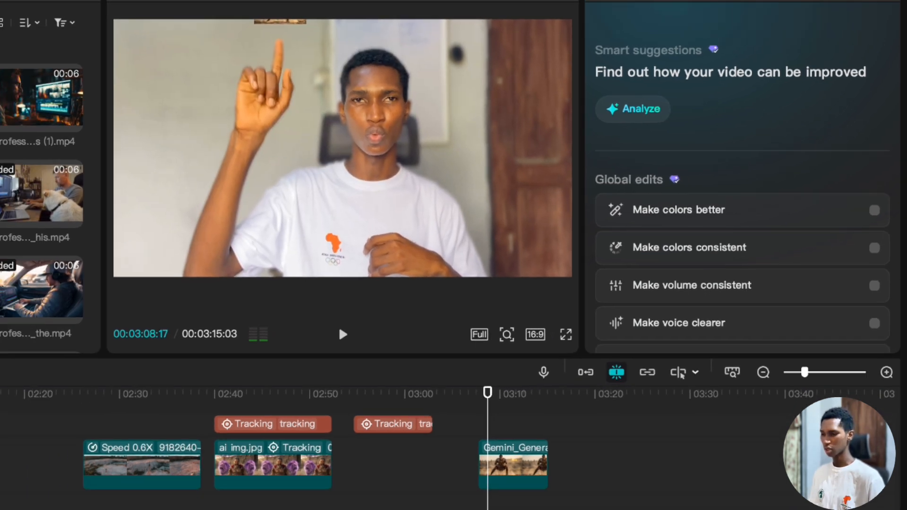
Step: Look over the tracked finger clip and the whole timeline, and return the playhead to the project's start
scroll(648, 419, down, 3)
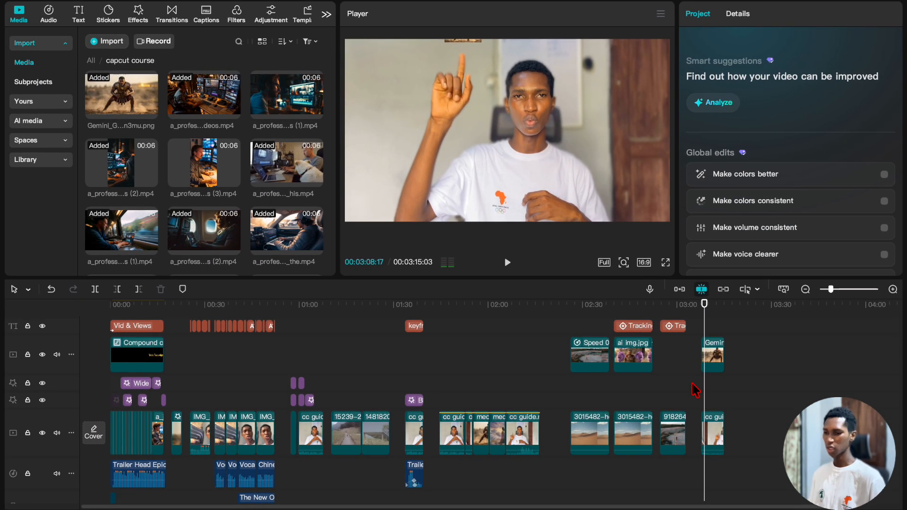
click(718, 392)
scroll(717, 392, right, 3)
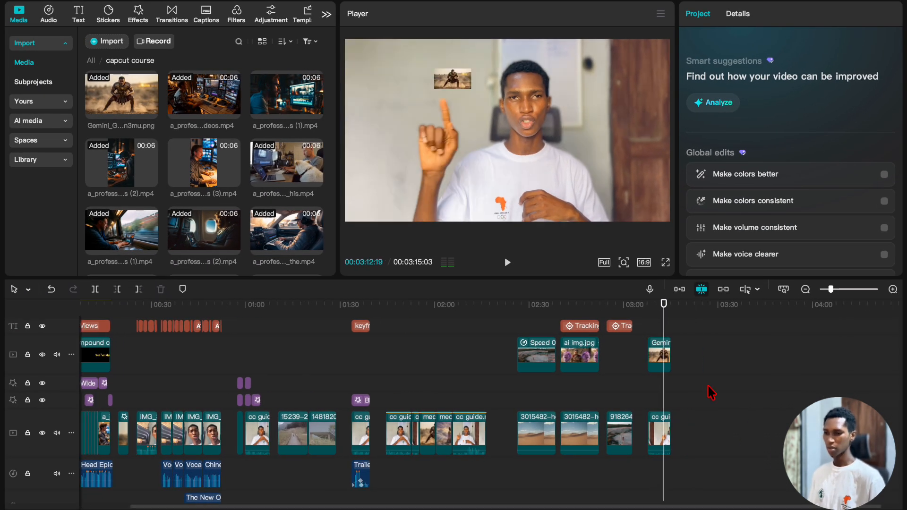
click(618, 401)
scroll(617, 378, left, 3)
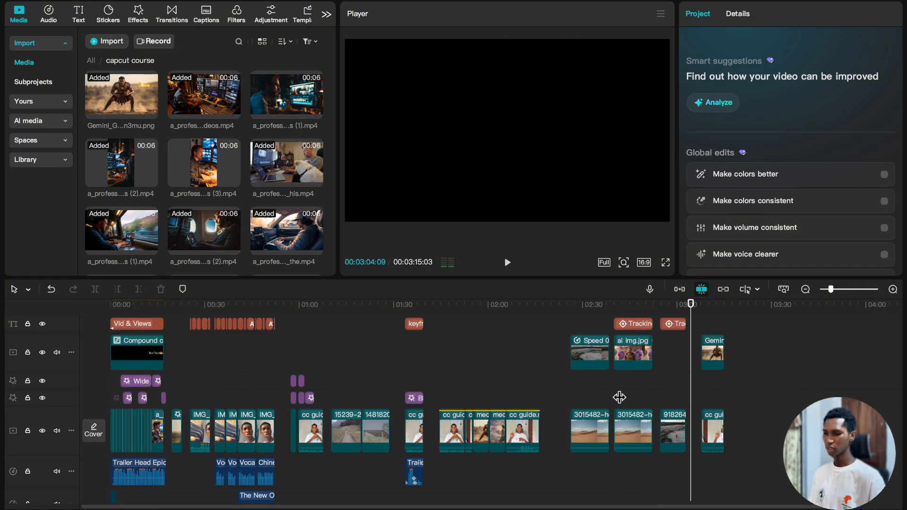
click(639, 391)
click(129, 372)
click(106, 350)
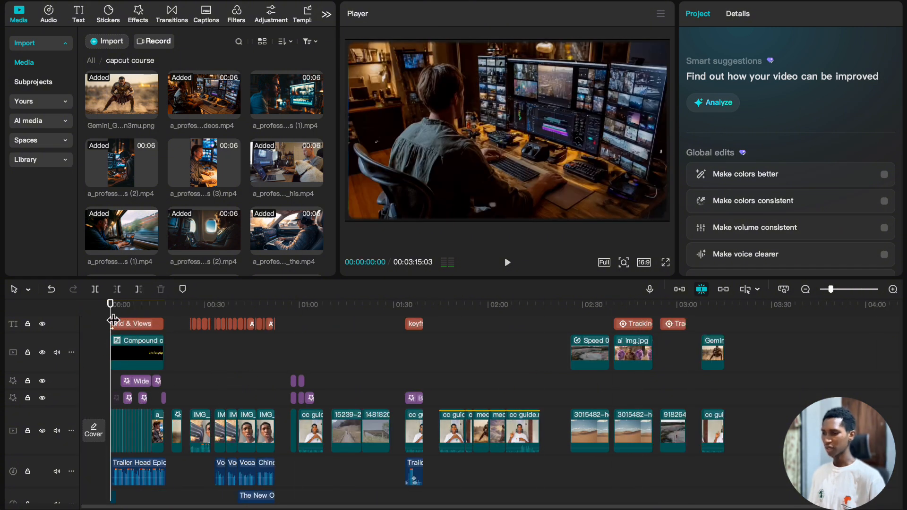